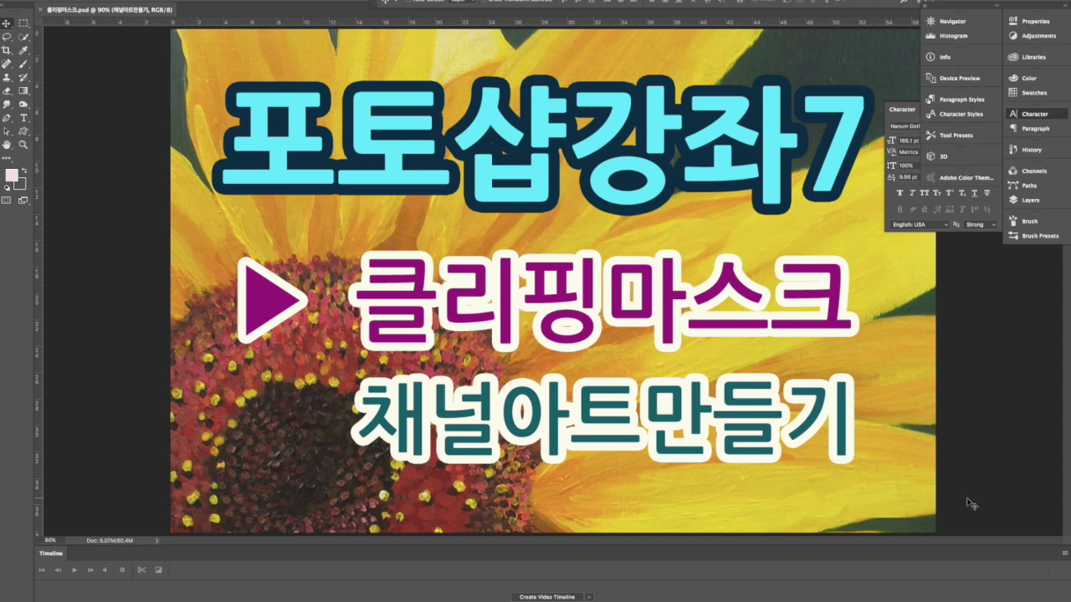
# Step: Close the current document and open the channel art template 채널아트견본 2560X1440.jpg
pyautogui.press('super+w')
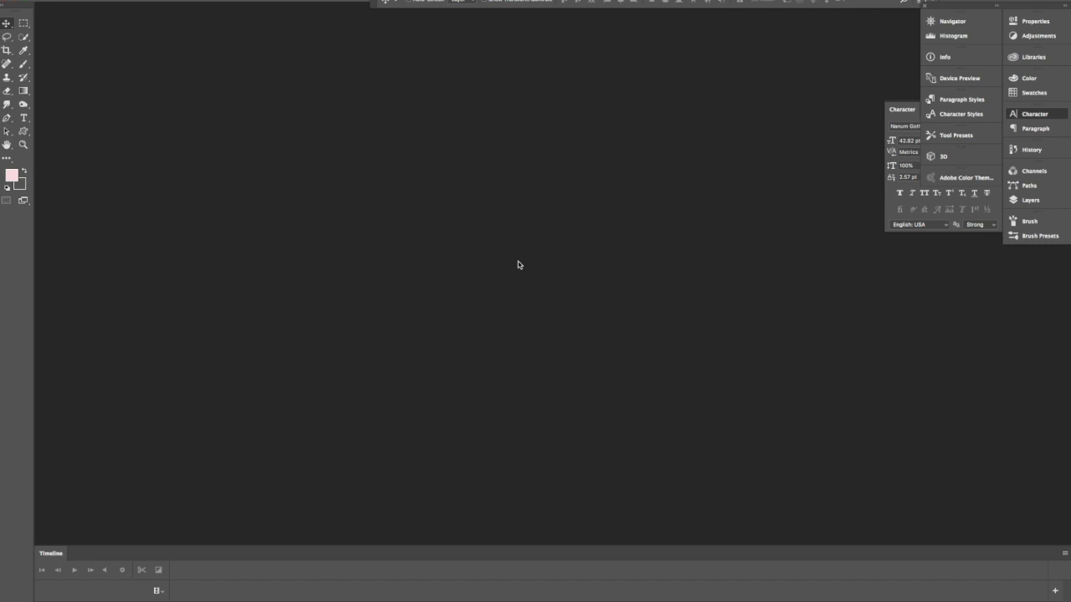
pyautogui.press('super+o')
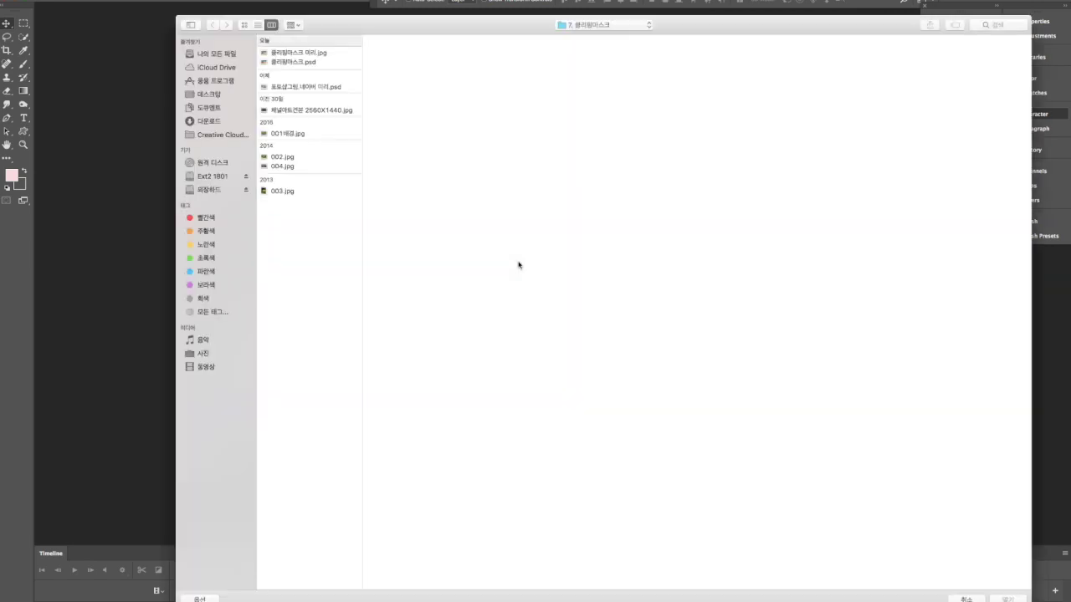
pyautogui.click(325, 110)
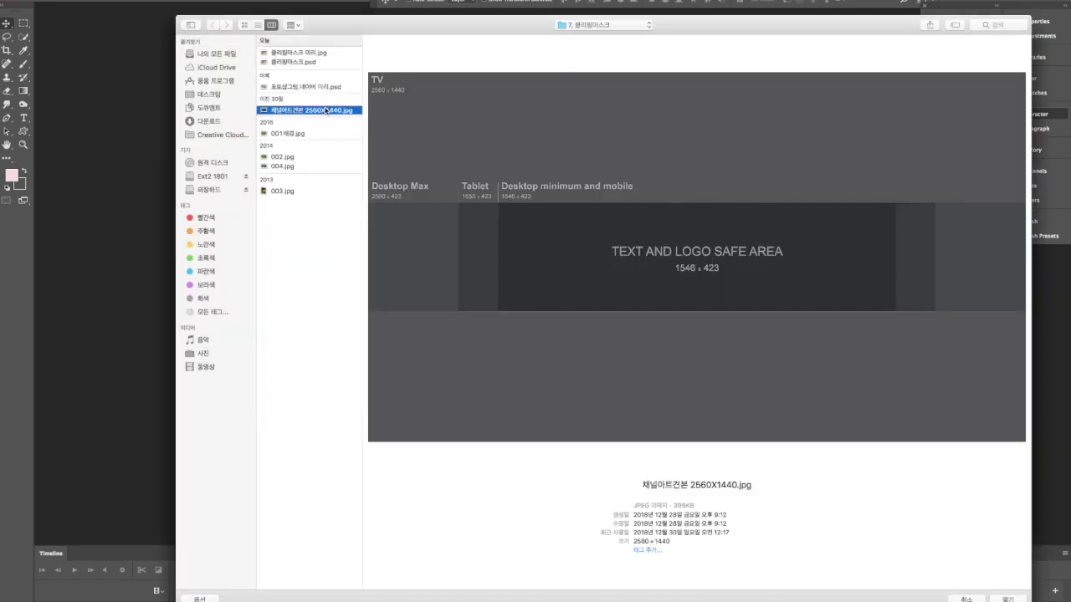
pyautogui.doubleClick(324, 110)
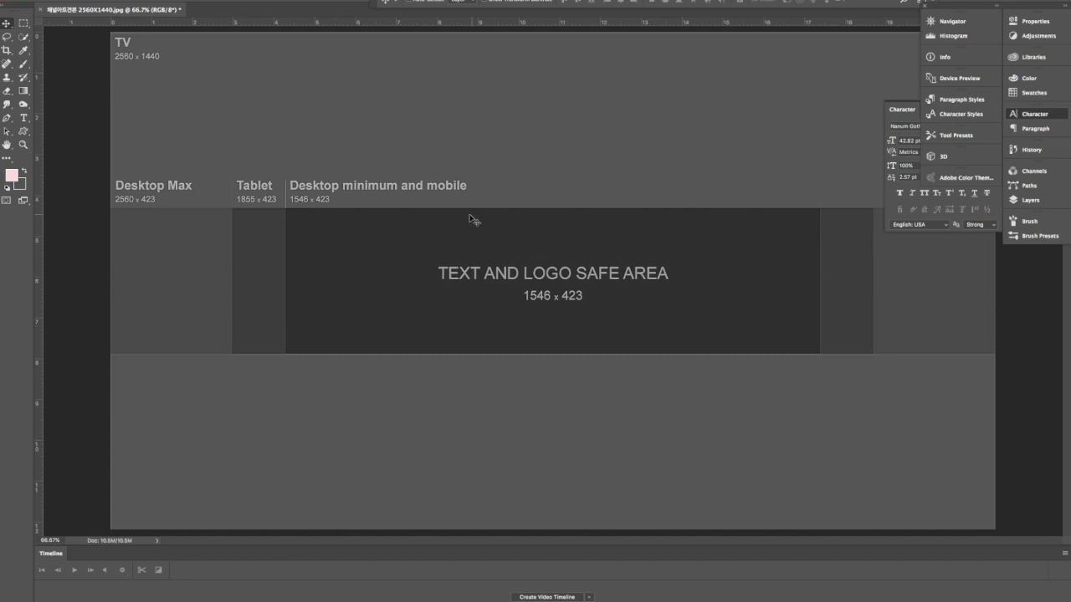
# Step: Add guides along the edges of the template's text and logo safe area
pyautogui.press('super+minus')
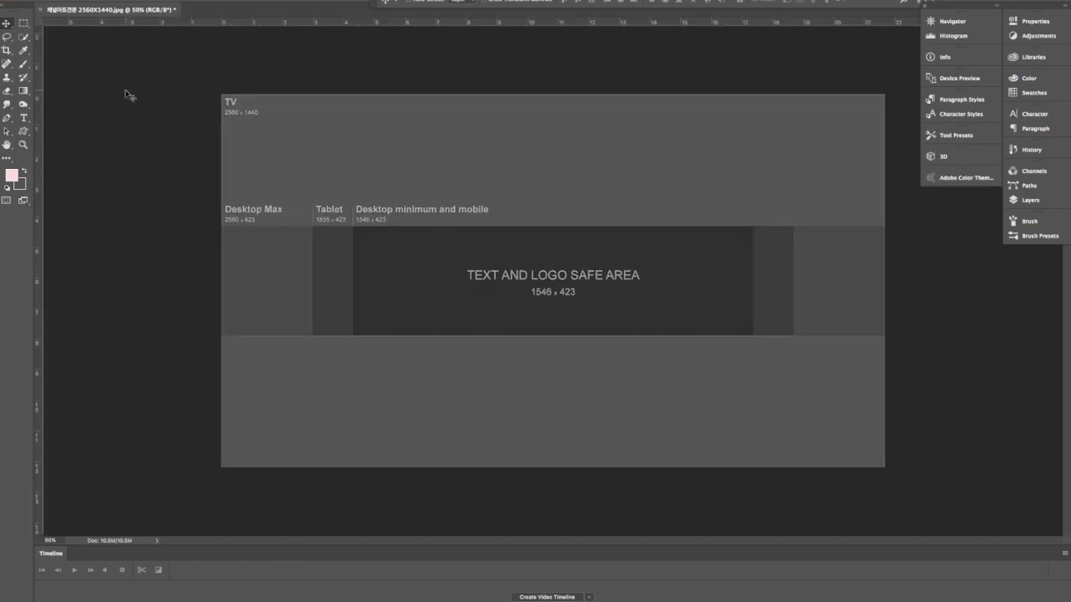
pyautogui.moveTo(466, 24); pyautogui.dragTo(476, 226)
pyautogui.moveTo(506, 23); pyautogui.dragTo(521, 334)
# Step: Open 001배경.jpg, copy the flower photo into the template with the colour conversion accepted, and position it over the whole canvas
pyautogui.press('super+o')
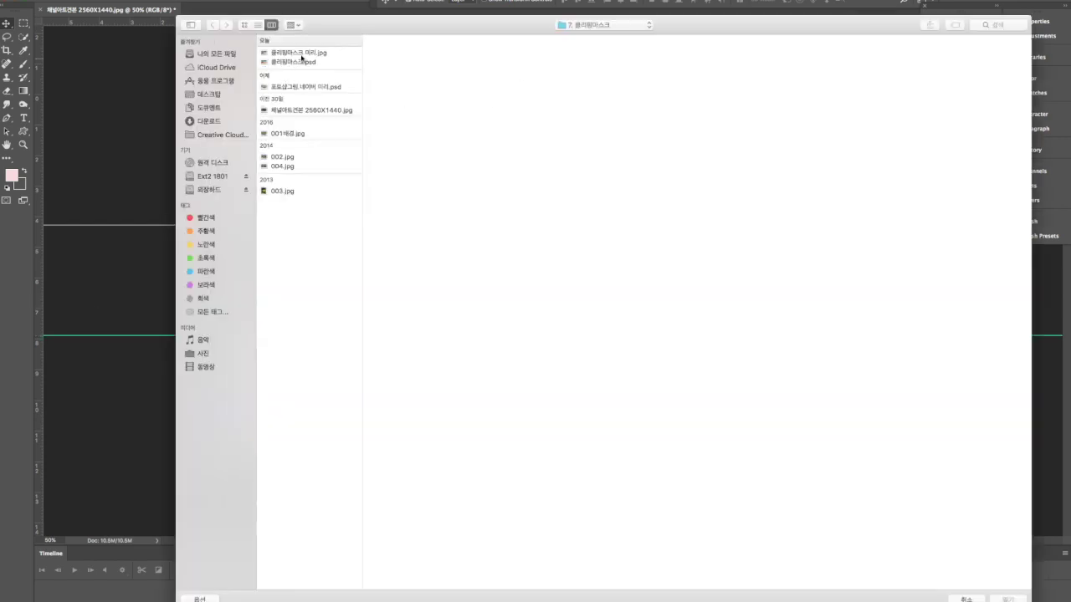
pyautogui.doubleClick(297, 134)
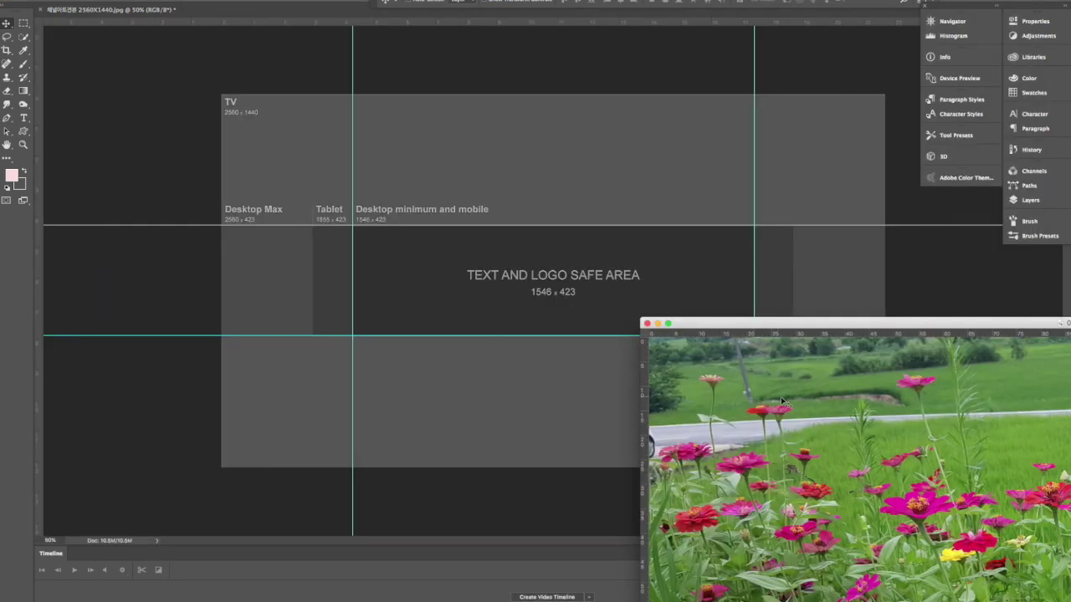
pyautogui.moveTo(780, 399); pyautogui.dragTo(594, 247)
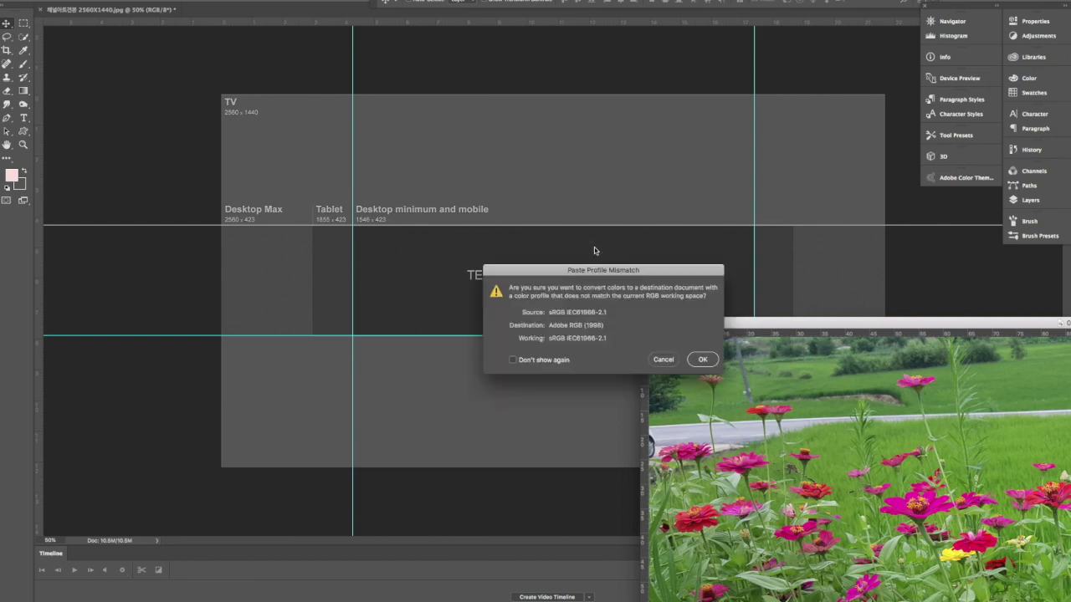
pyautogui.press('Return')
pyautogui.moveTo(647, 288); pyautogui.dragTo(485, 211)
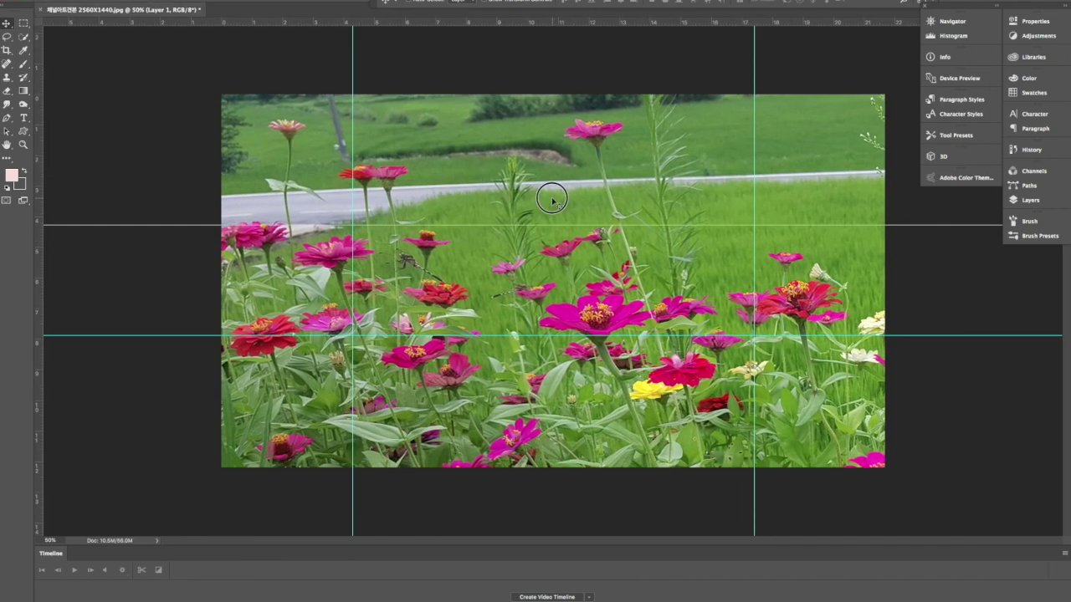
# Step: Scale the pasted flower photo down so that more of the scene shows while it still fills the canvas
pyautogui.hotkey('ctrl', 't')
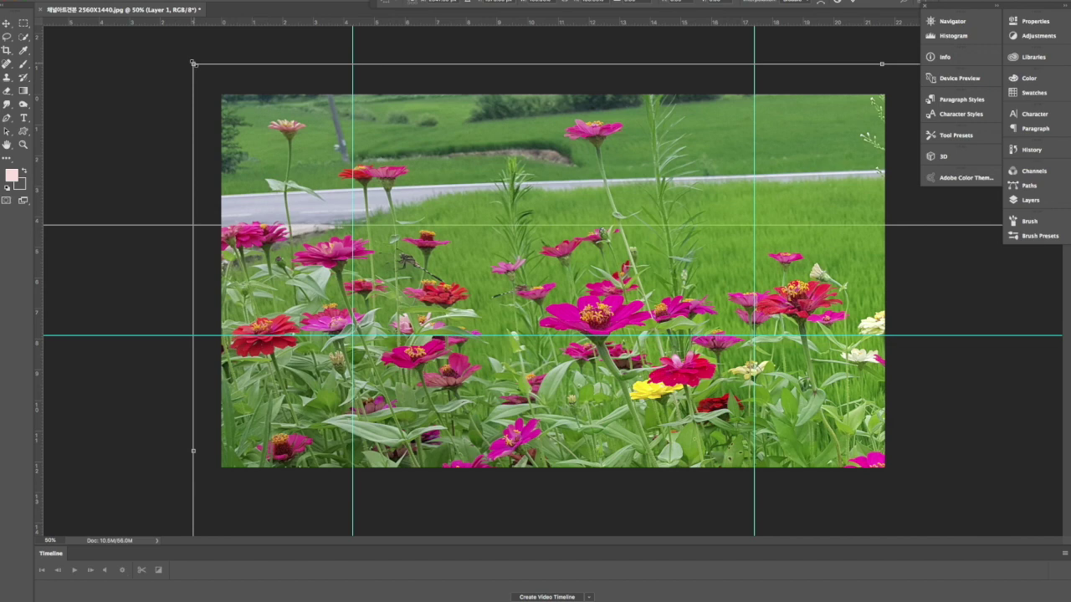
pyautogui.moveTo(193, 63); pyautogui.dragTo(559, 341)
pyautogui.press('Escape')
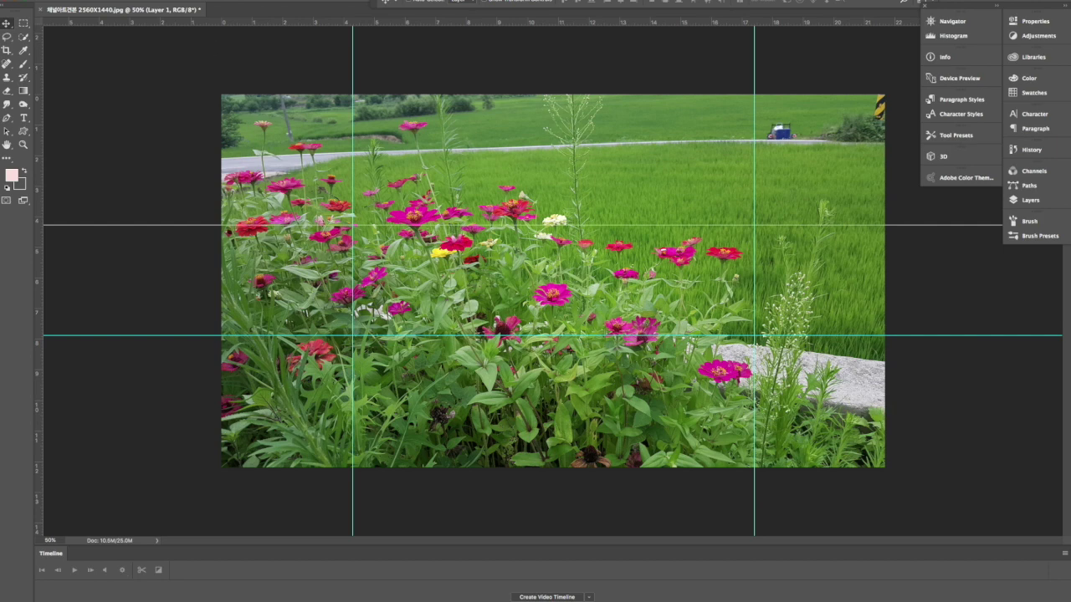
# Step: Apply a Gaussian Blur with a radius of about 79 pixels to the flower photo layer
pyautogui.click(201, 5)
pyautogui.moveTo(200, 107)
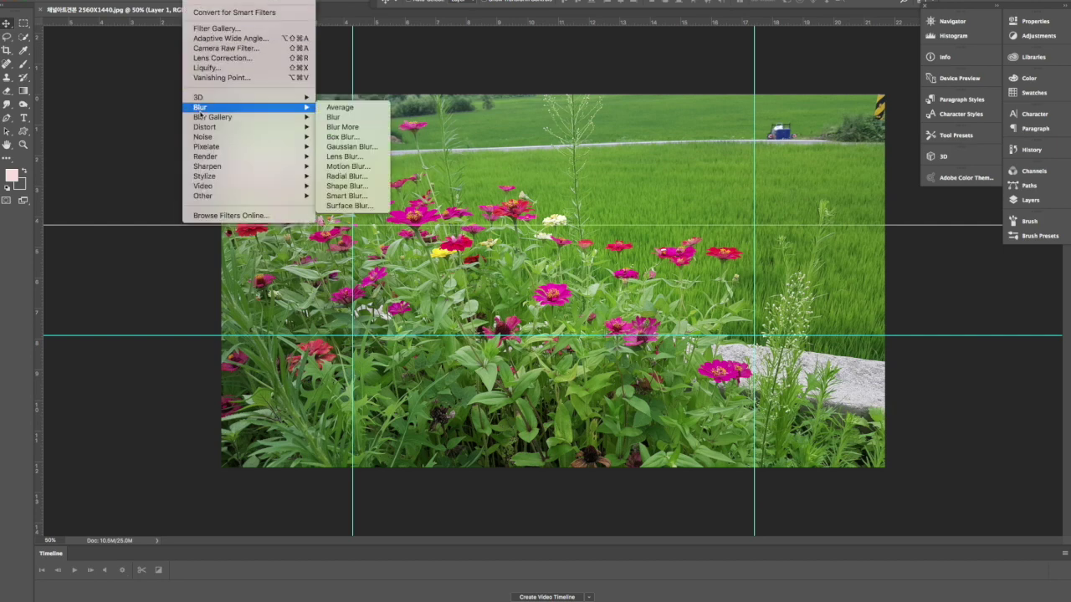
pyautogui.click(351, 146)
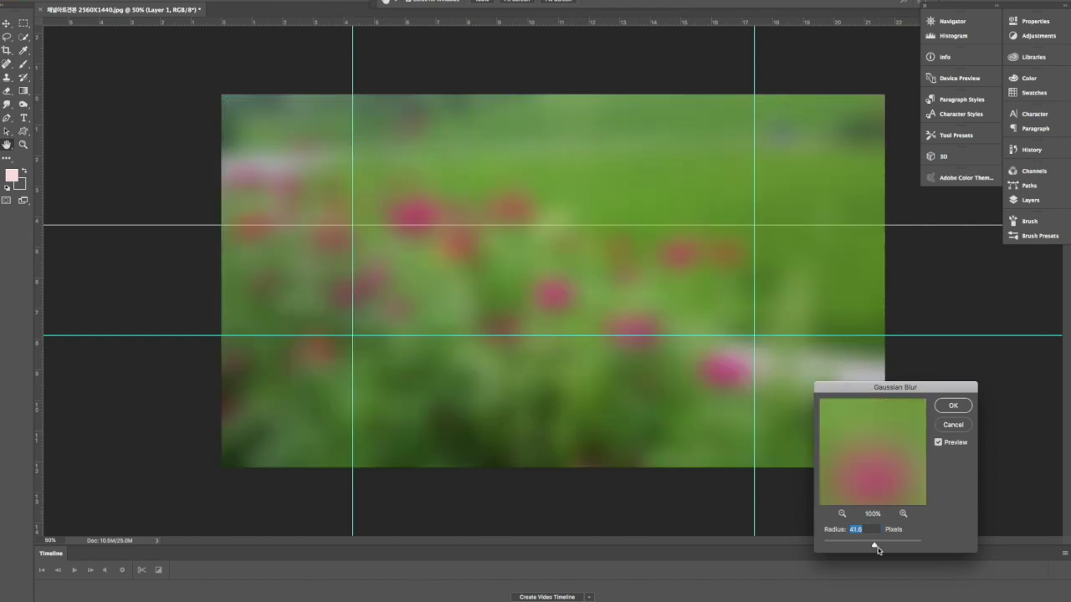
pyautogui.moveTo(876, 548); pyautogui.dragTo(883, 547)
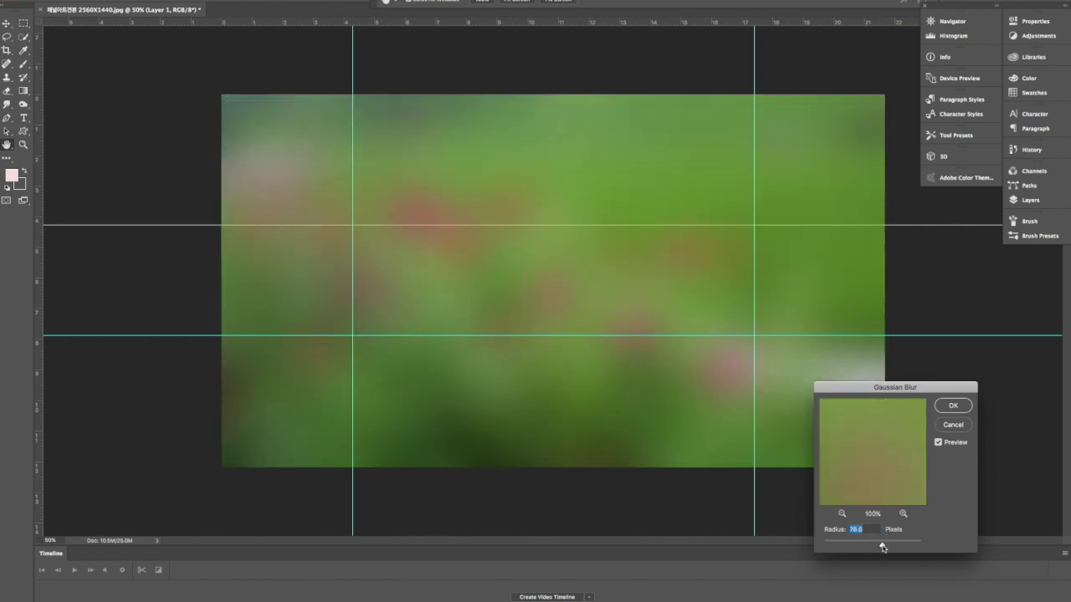
pyautogui.click(952, 406)
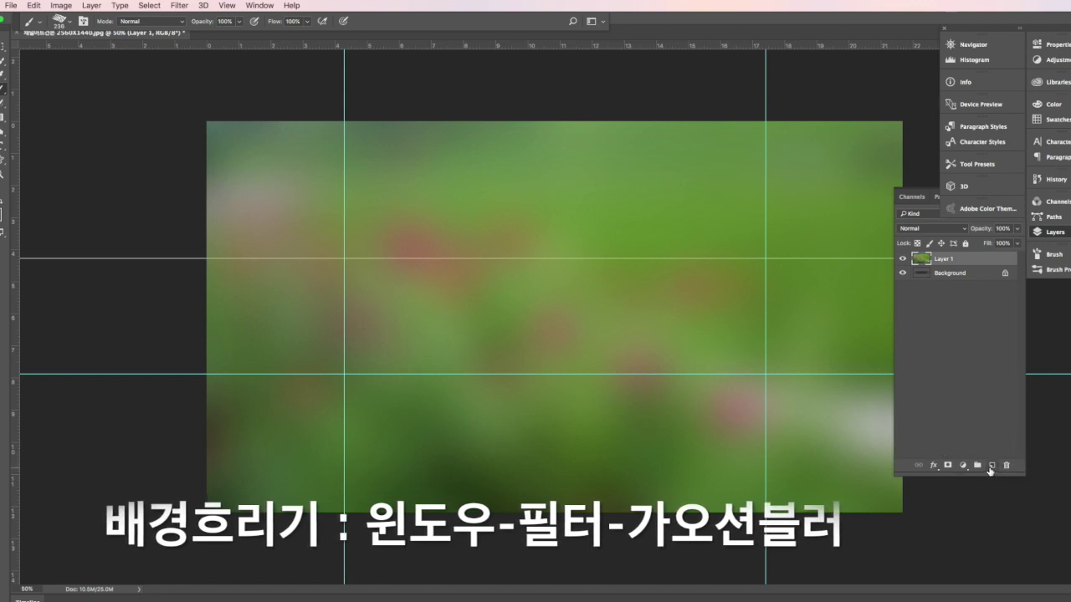
# Step: Add a new layer above the blurred photo and set the textured Brush to a size of 148 px
pyautogui.click(991, 465)
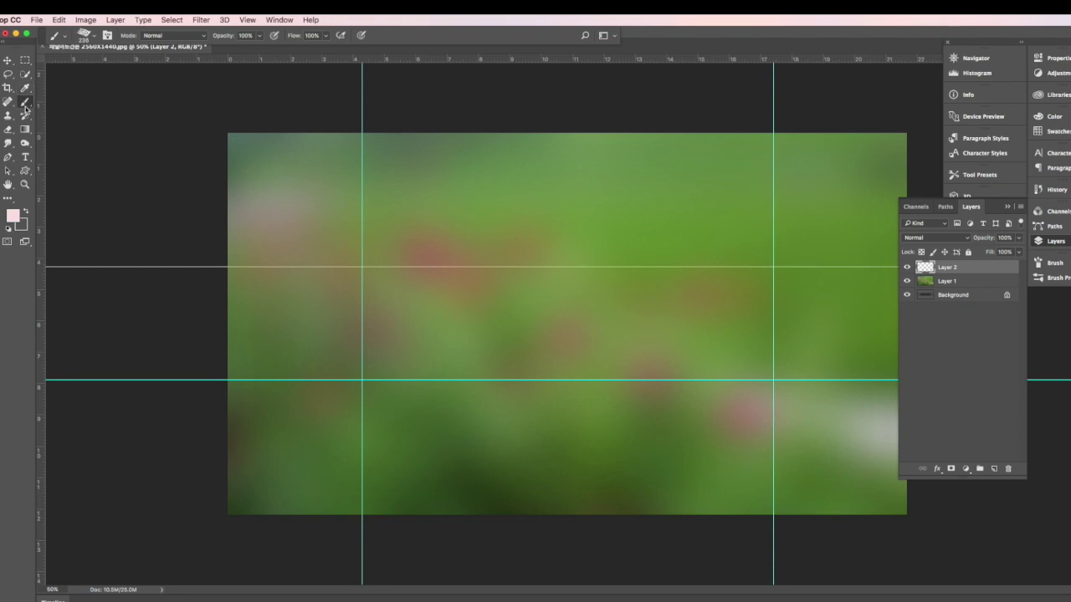
pyautogui.click(25, 104)
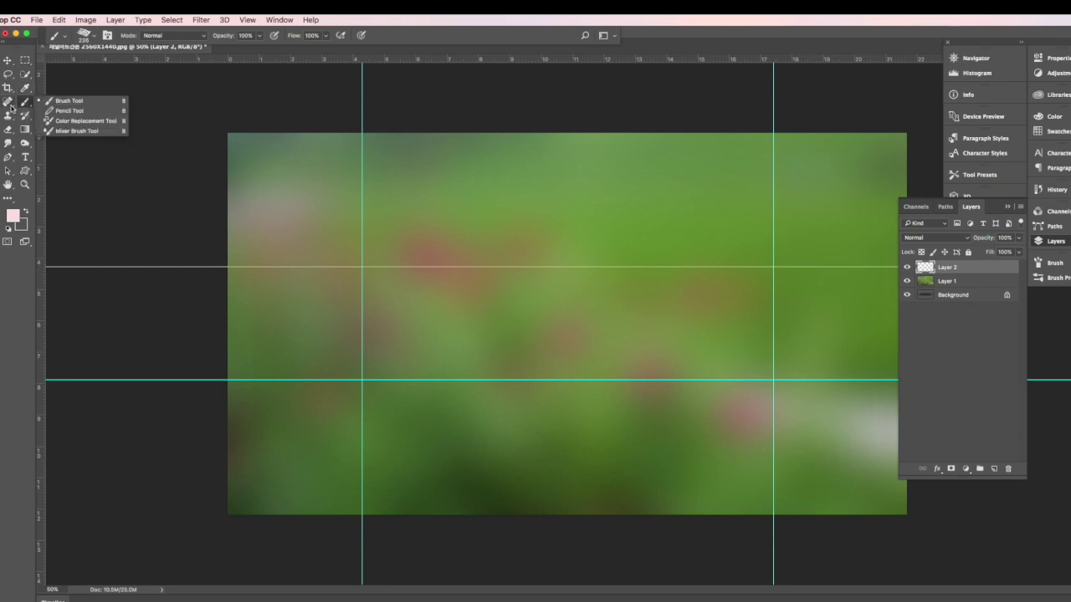
pyautogui.click(93, 38)
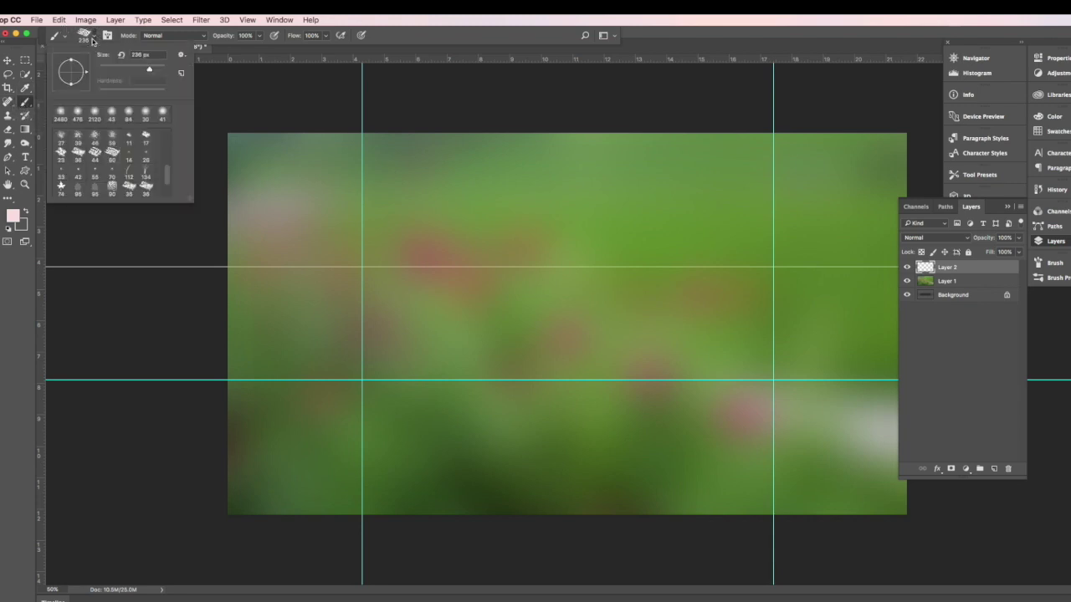
pyautogui.moveTo(148, 71); pyautogui.dragTo(139, 69)
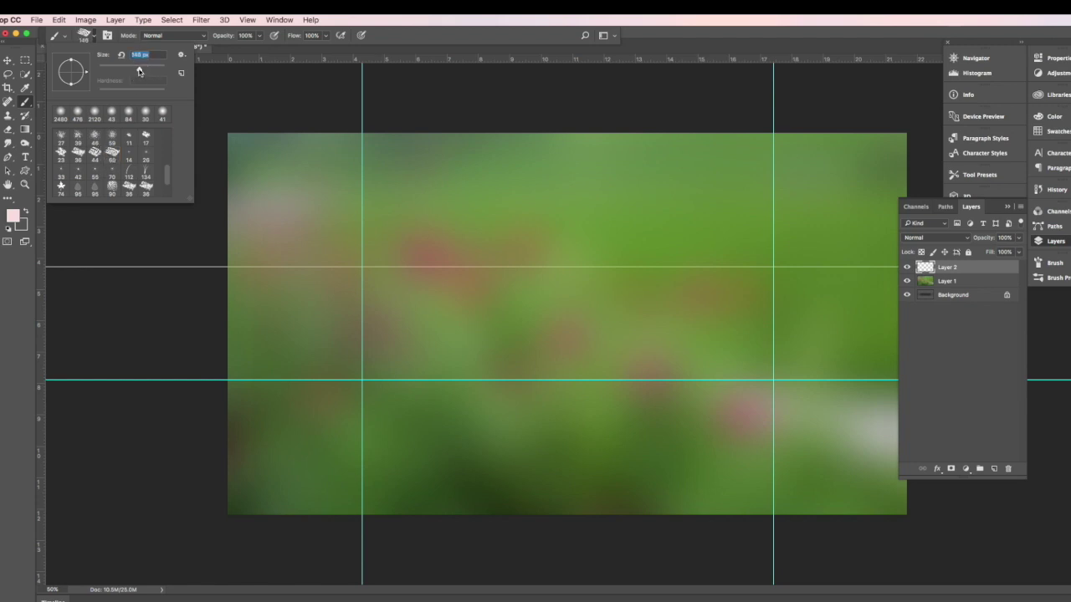
pyautogui.click(968, 270)
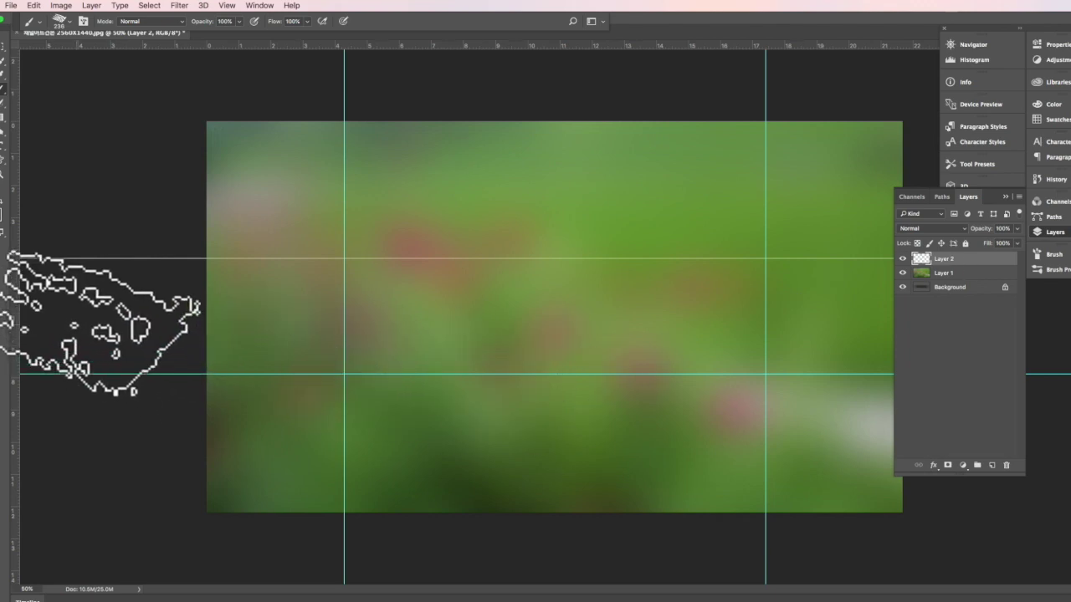
# Step: Paint broad, overlapping diagonal pink brush strokes across the lower part of the canvas on Layer 2
pyautogui.moveTo(95, 322)
pyautogui.mouseDown()
pyautogui.moveTo(125, 352)
pyautogui.moveTo(292, 435)
pyautogui.moveTo(375, 512)
pyautogui.mouseUp()
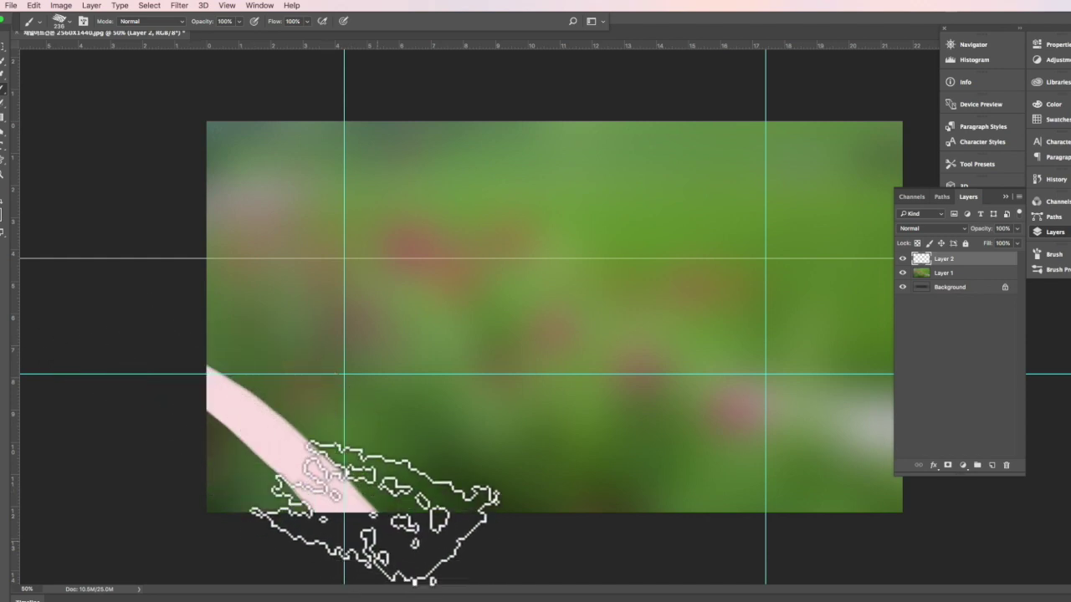
pyautogui.moveTo(130, 335)
pyautogui.mouseDown()
pyautogui.moveTo(496, 482)
pyautogui.moveTo(178, 316)
pyautogui.moveTo(586, 439)
pyautogui.mouseUp()
pyautogui.moveTo(310, 287)
pyautogui.mouseDown()
pyautogui.moveTo(485, 367)
pyautogui.moveTo(669, 371)
pyautogui.mouseUp()
pyautogui.moveTo(328, 287)
pyautogui.mouseDown()
pyautogui.moveTo(443, 343)
pyautogui.moveTo(638, 374)
pyautogui.moveTo(721, 368)
pyautogui.mouseUp()
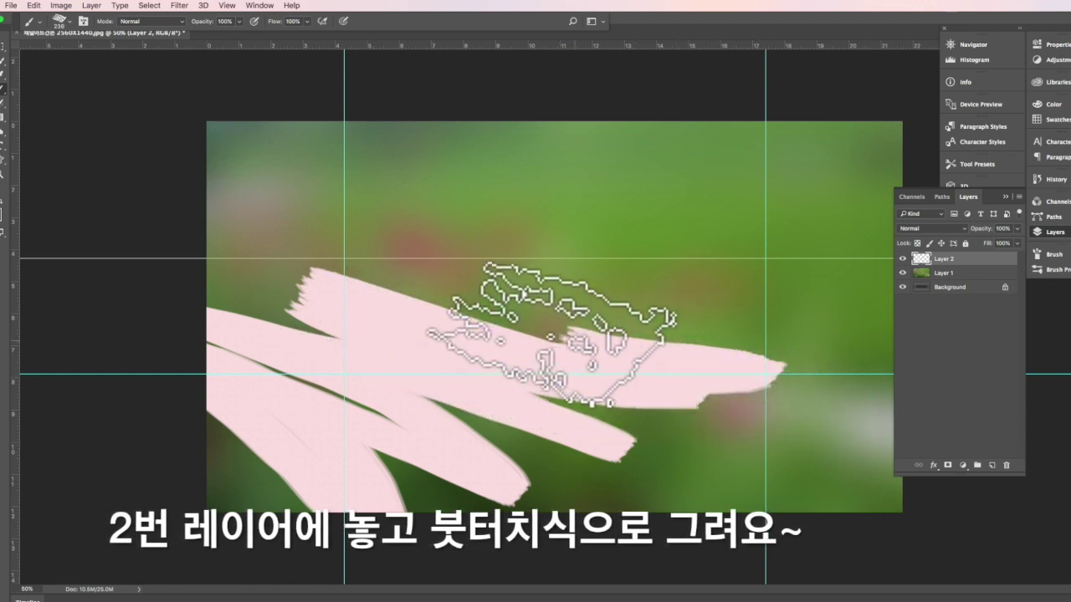
pyautogui.moveTo(460, 313)
pyautogui.mouseDown()
pyautogui.moveTo(623, 362)
pyautogui.moveTo(717, 404)
pyautogui.mouseUp()
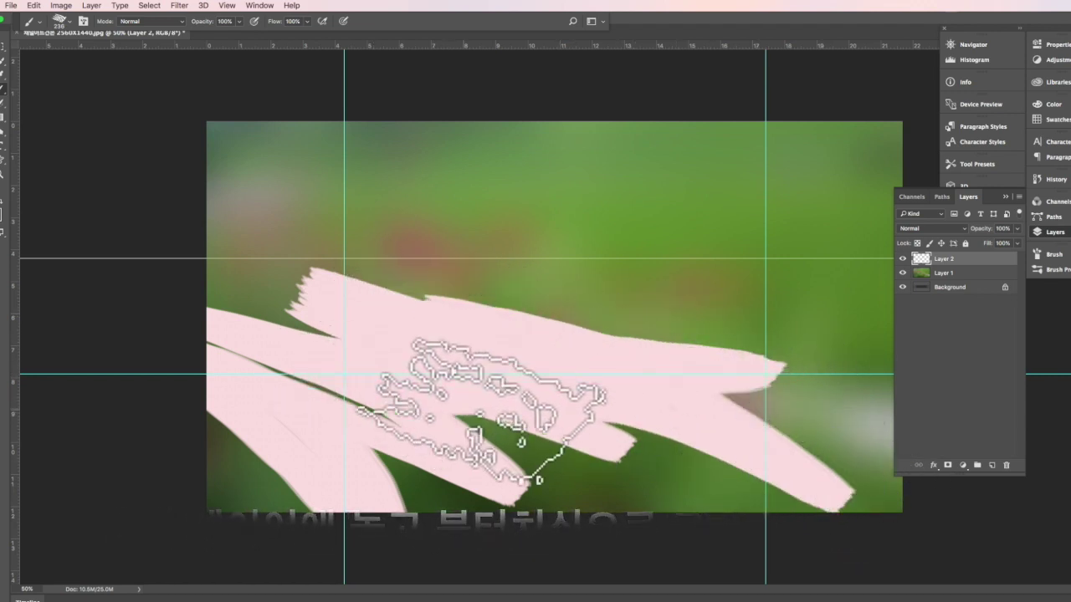
pyautogui.moveTo(481, 410); pyautogui.dragTo(586, 449)
# Step: Copy the original flower photo onto the canvas above the brush strokes and clip it to the brush-stroke layer
pyautogui.press('v')
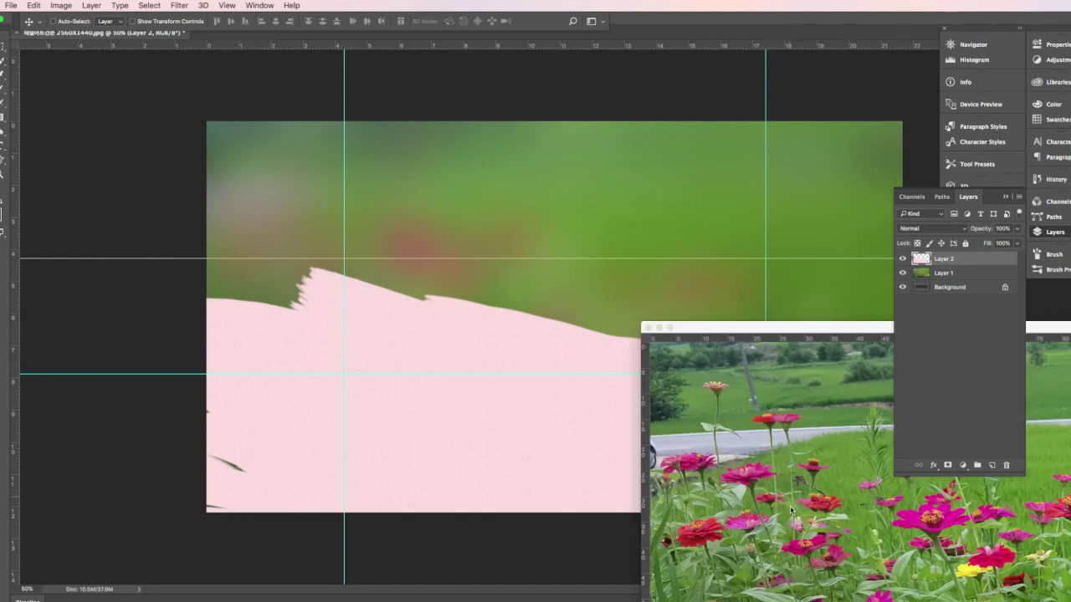
pyautogui.click(791, 508)
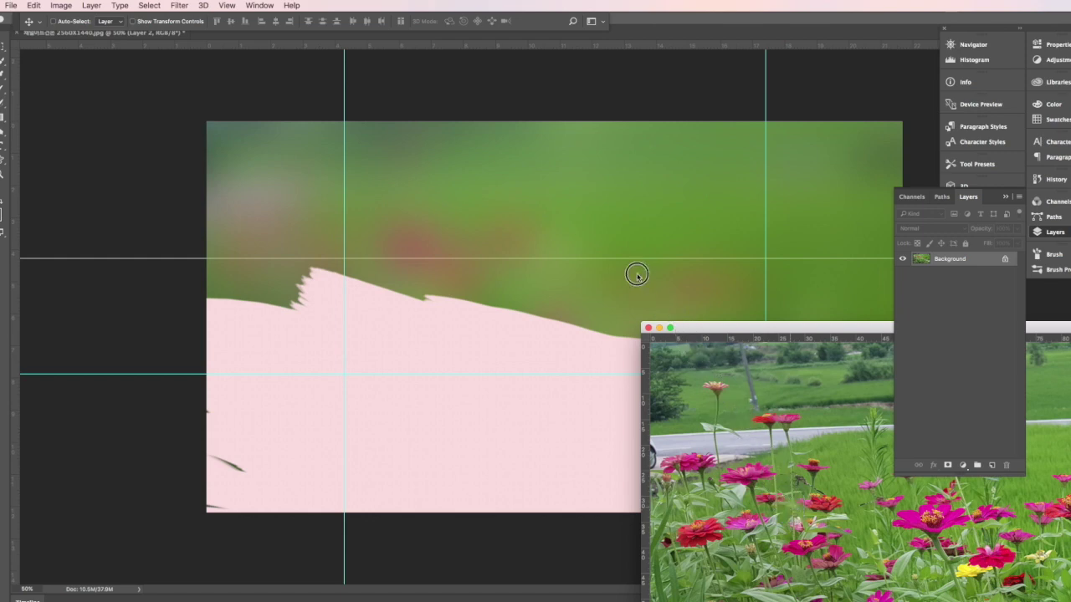
pyautogui.moveTo(748, 487); pyautogui.dragTo(570, 281)
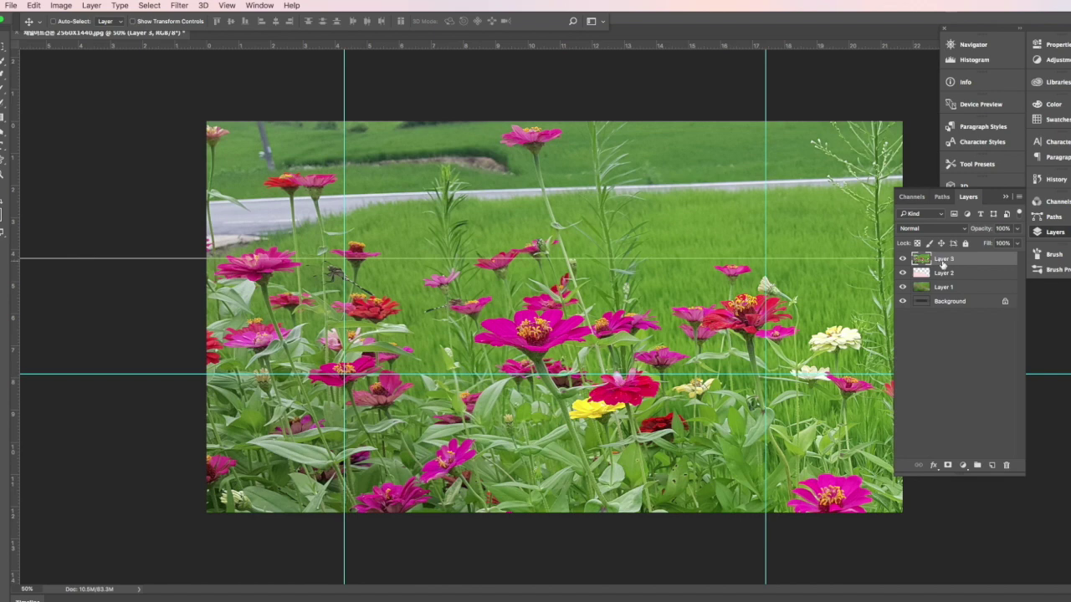
pyautogui.rightClick(988, 262)
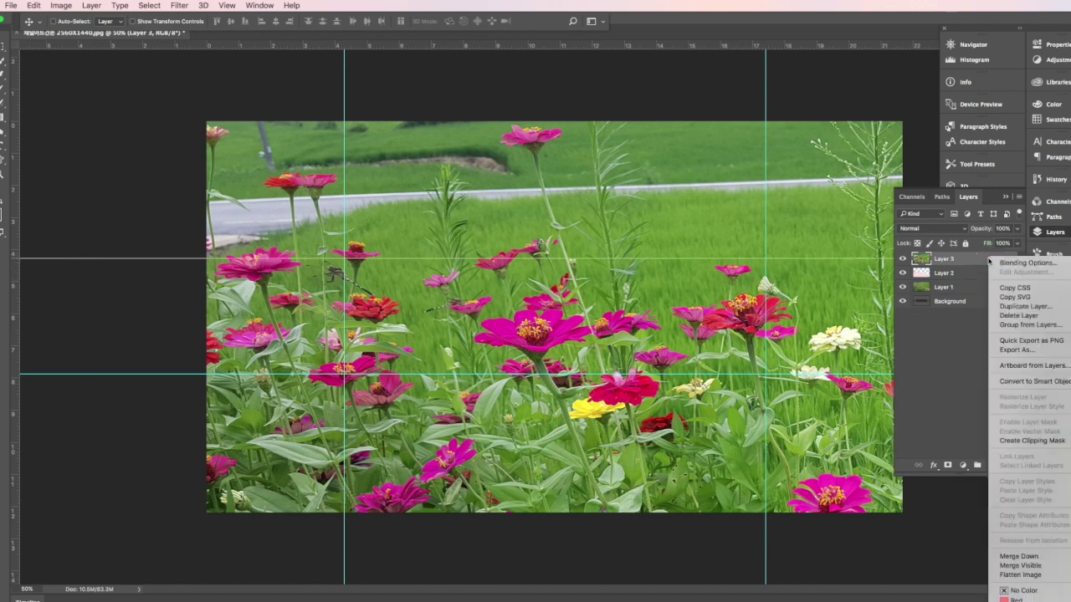
pyautogui.click(1036, 441)
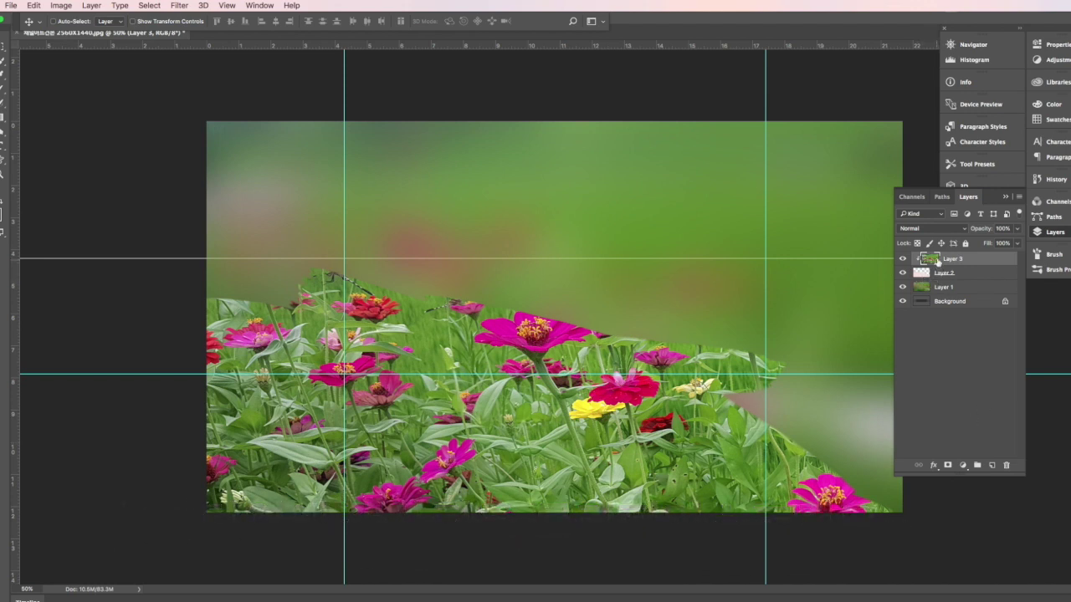
# Step: Scale down and reposition the clipped flower photo so that it fills the painted brush-stroke shape
pyautogui.moveTo(524, 449); pyautogui.dragTo(641, 500)
pyautogui.hotkey('ctrl', 't')
pyautogui.moveTo(217, 128); pyautogui.dragTo(522, 366)
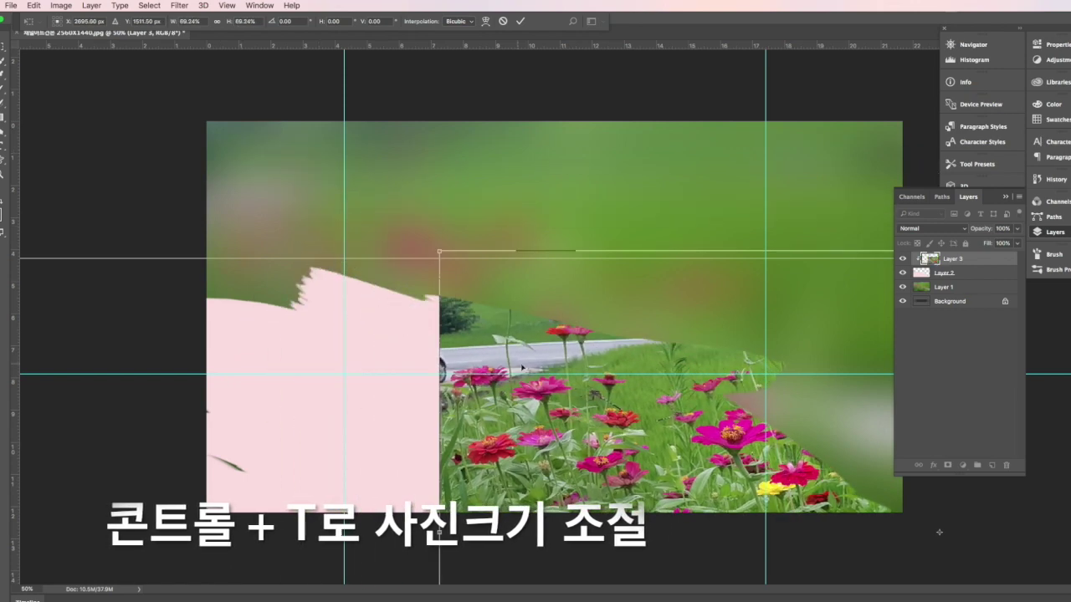
pyautogui.press('Escape')
# Step: Recolour the blurred Layer 1 to a pale green with Hue/Saturation, shifting the hue, raising the saturation and setting lightness to +53
pyautogui.click(977, 288)
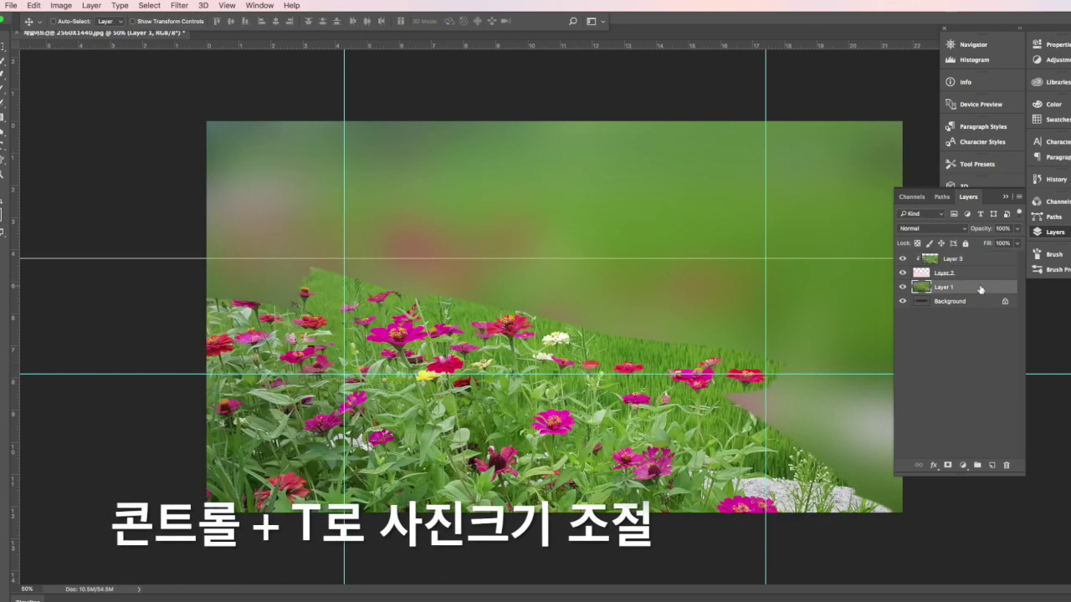
pyautogui.hotkey('ctrl', 'u')
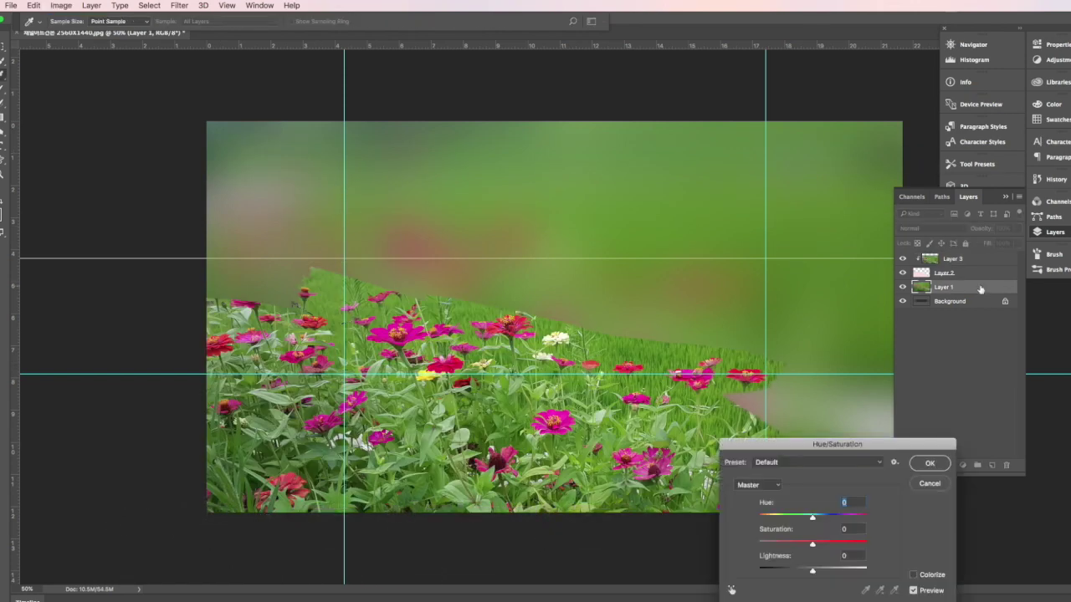
pyautogui.moveTo(811, 516); pyautogui.dragTo(842, 516)
pyautogui.moveTo(812, 571); pyautogui.dragTo(841, 570)
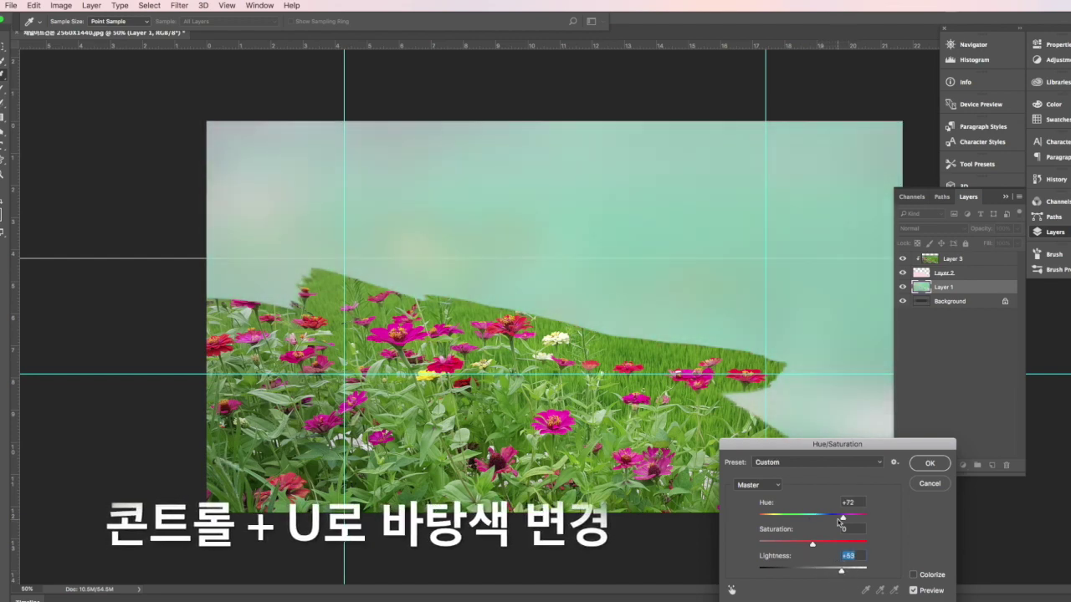
pyautogui.moveTo(842, 516); pyautogui.dragTo(828, 516)
pyautogui.moveTo(811, 544)
pyautogui.mouseDown()
pyautogui.moveTo(800, 544)
pyautogui.moveTo(840, 547)
pyautogui.moveTo(828, 546)
pyautogui.mouseUp()
pyautogui.press('Return')
# Step: Shift the clipped flower photo slightly within the brush-stroke shape
pyautogui.press('v')
pyautogui.moveTo(598, 437)
pyautogui.mouseDown()
pyautogui.moveTo(615, 463)
pyautogui.moveTo(592, 434)
pyautogui.moveTo(609, 437)
pyautogui.moveTo(589, 436)
pyautogui.mouseUp()
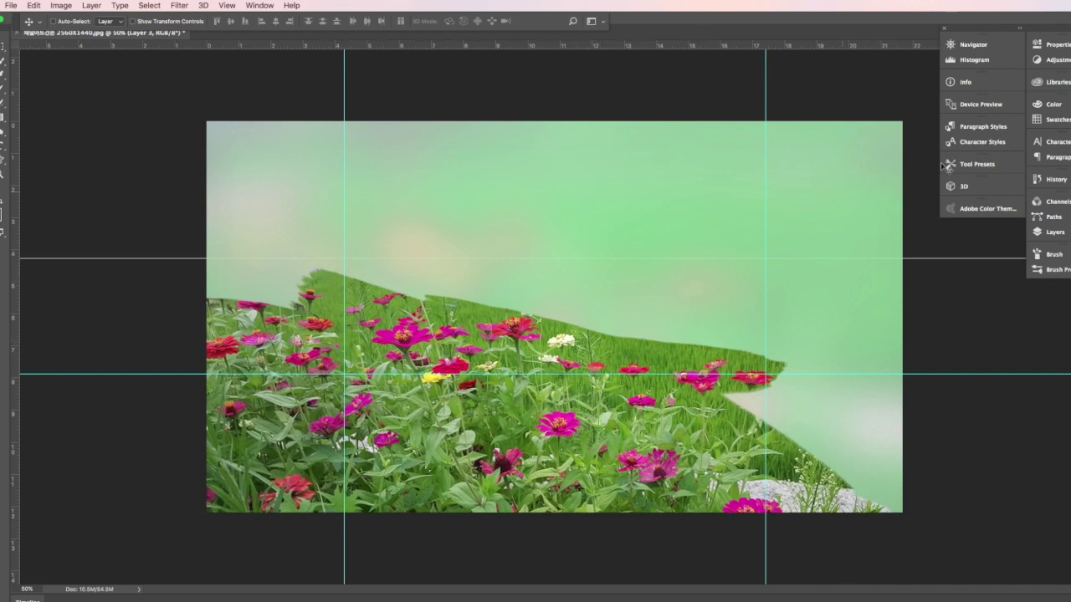
# Step: Erase along the upper edge of the brush strokes on Layer 2 to soften and tidy the flower area's outline
pyautogui.click(1052, 231)
pyautogui.click(952, 275)
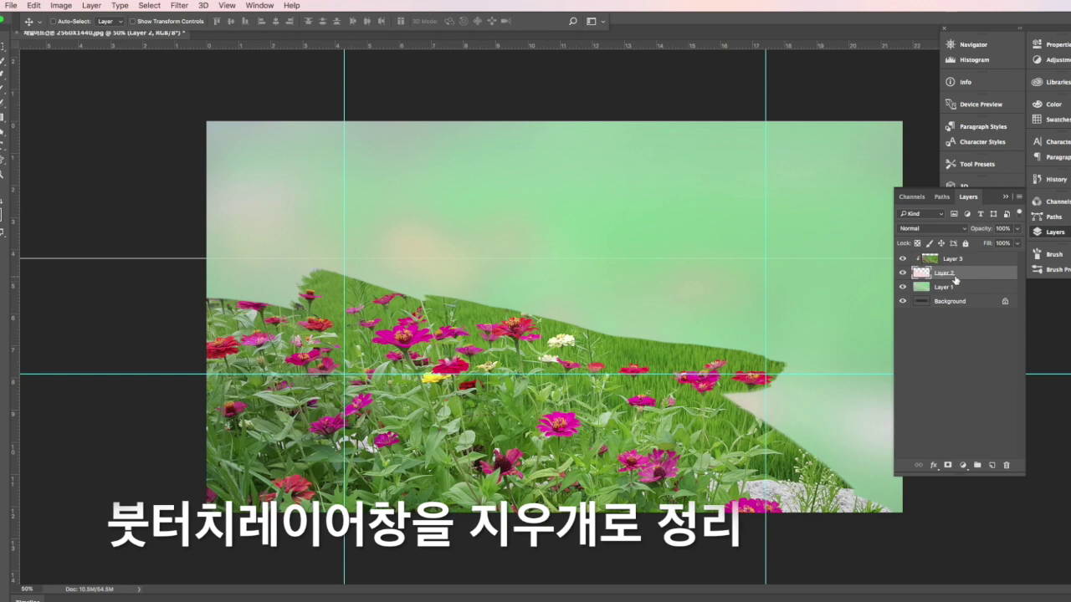
pyautogui.press('e')
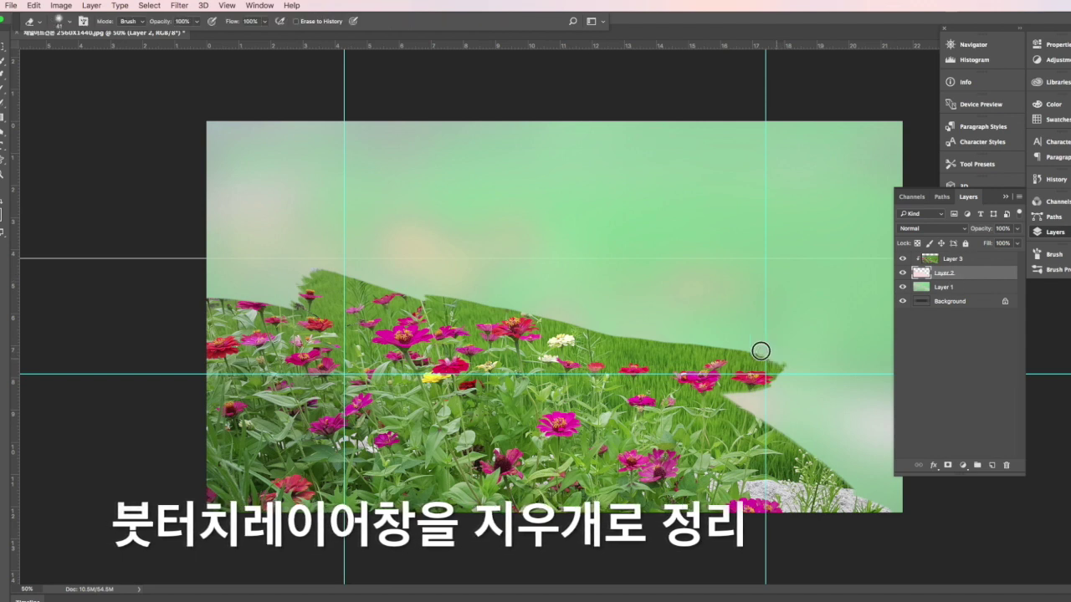
pyautogui.moveTo(717, 330)
pyautogui.mouseDown()
pyautogui.moveTo(642, 336)
pyautogui.moveTo(710, 338)
pyautogui.moveTo(658, 342)
pyautogui.moveTo(591, 314)
pyautogui.mouseUp()
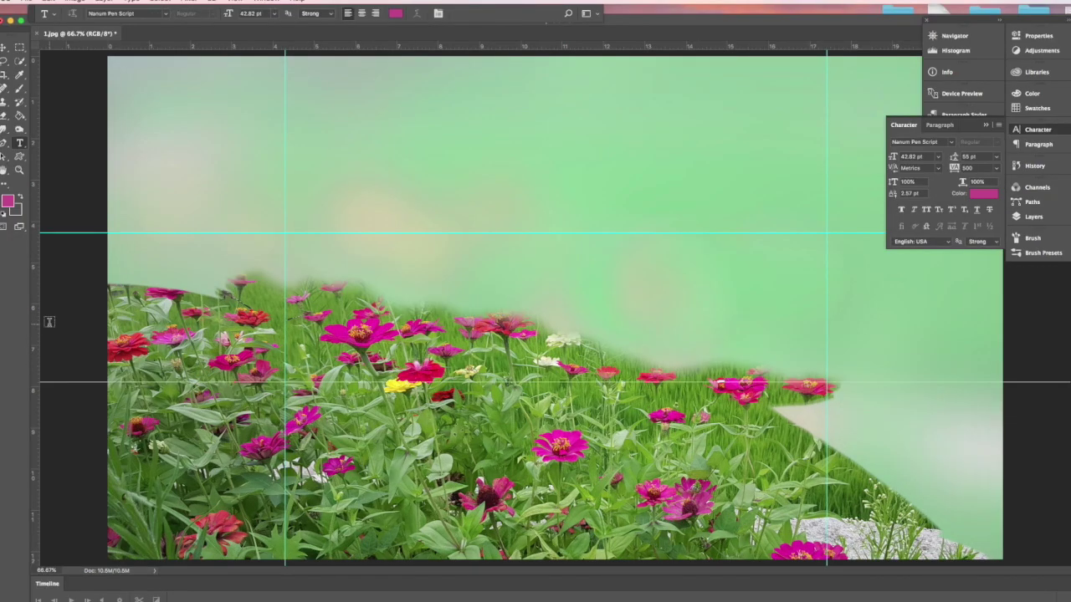
# Step: Set the horizontal type colour to the dark pink #a62f67 by sampling it from a flower in the photo
pyautogui.rightClick(20, 143)
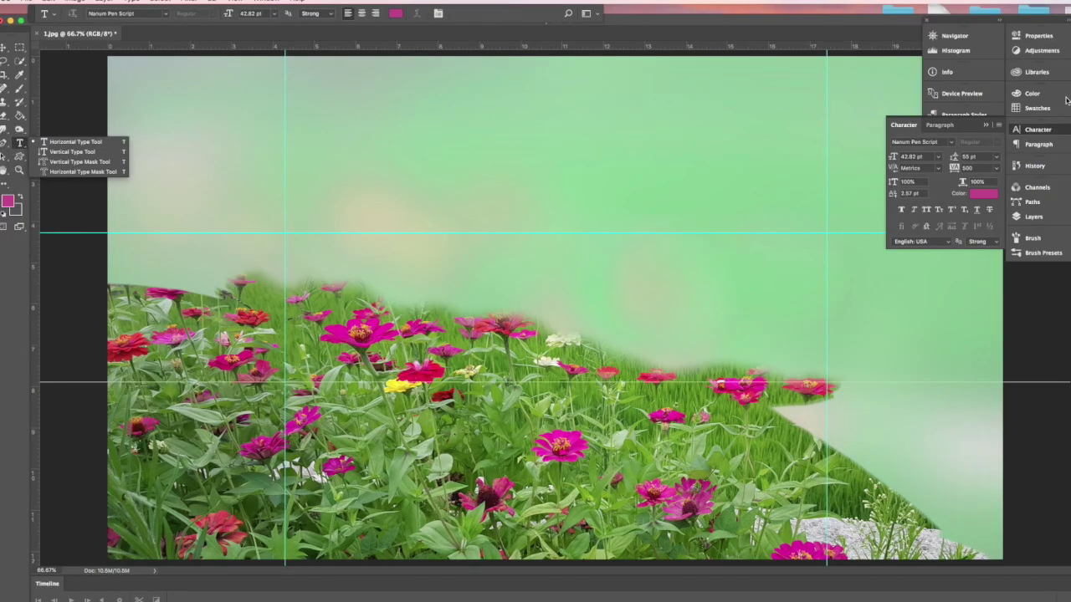
pyautogui.click(1044, 132)
pyautogui.click(1029, 131)
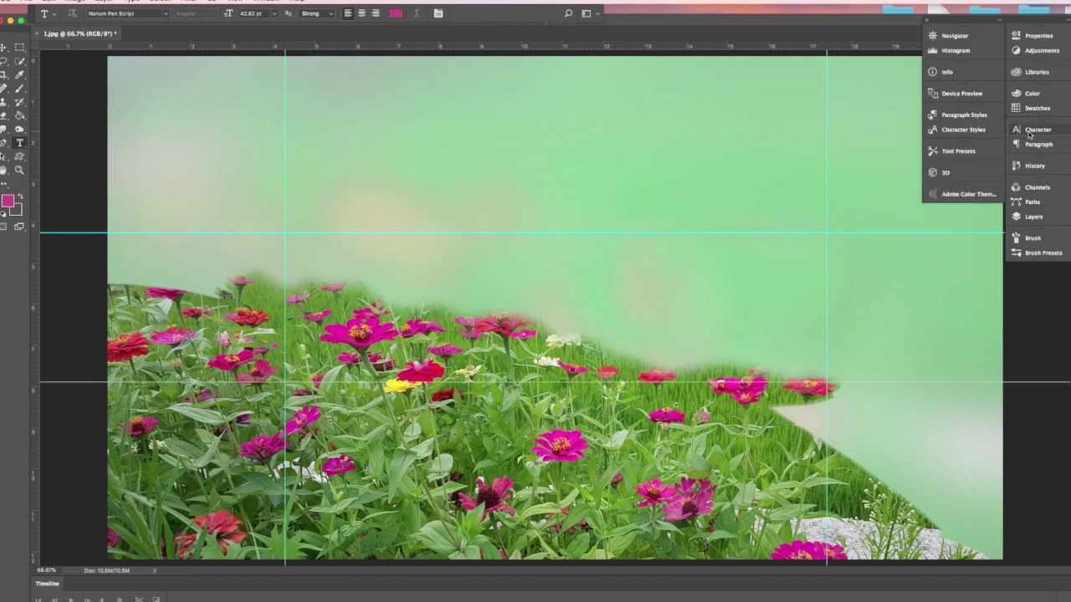
pyautogui.click(1029, 131)
pyautogui.click(982, 195)
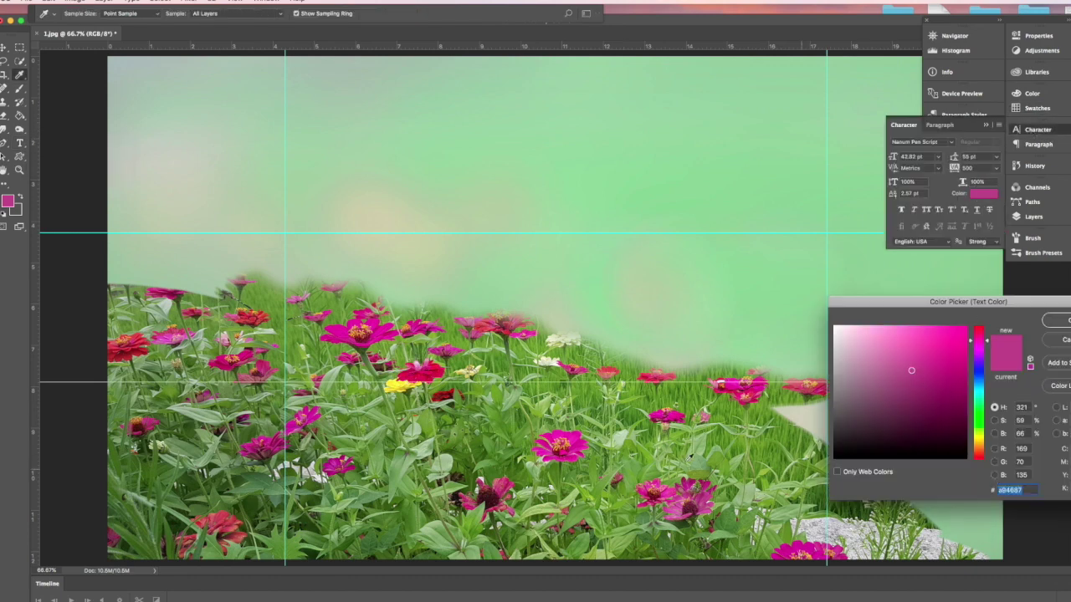
pyautogui.click(513, 481)
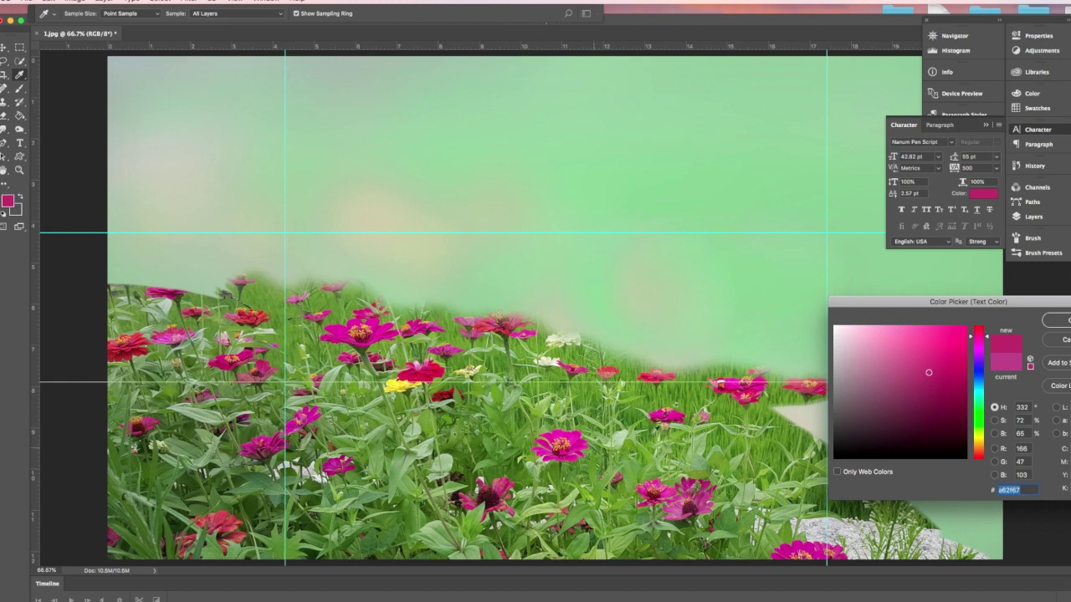
pyautogui.press('Return')
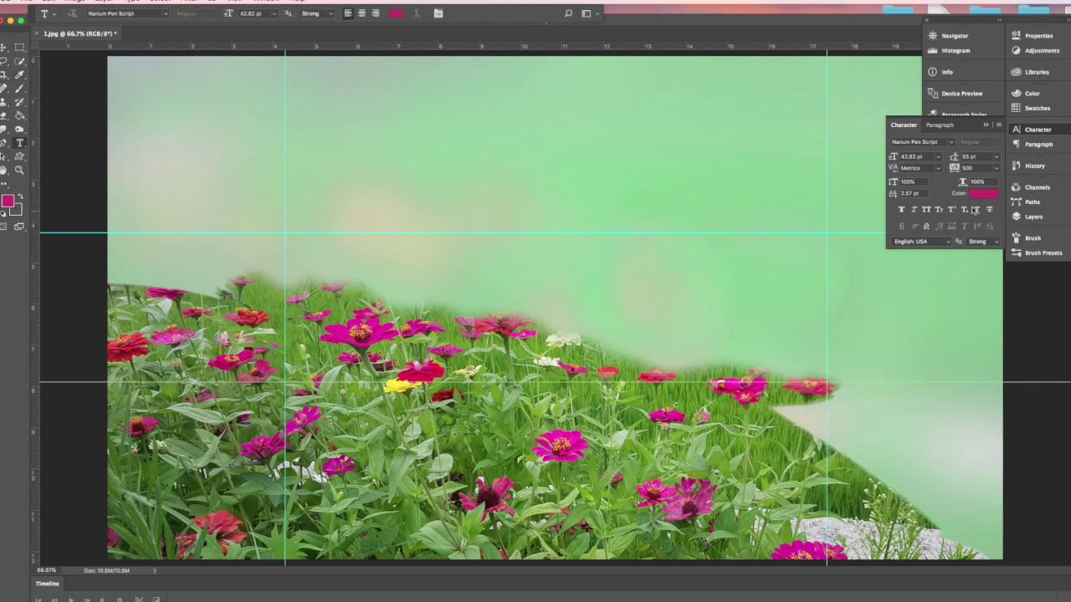
# Step: Add the text "들꽃가든" over the pale green background and set its font to Nanum Pen Script
pyautogui.click(608, 277)
pyautogui.write('들꽃가든')
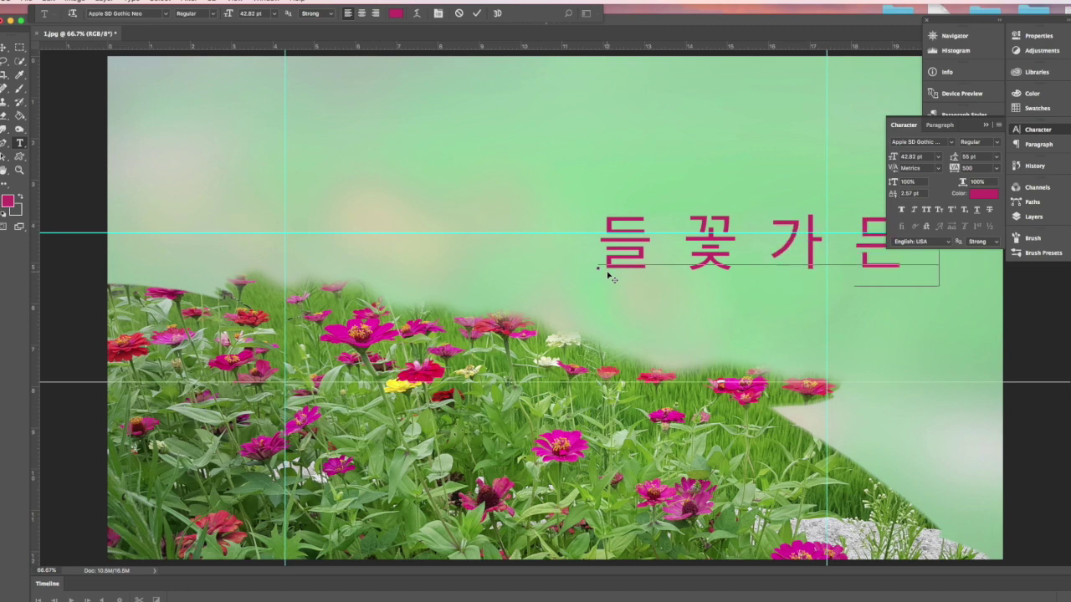
pyautogui.hotkey('ctrl', 'a')
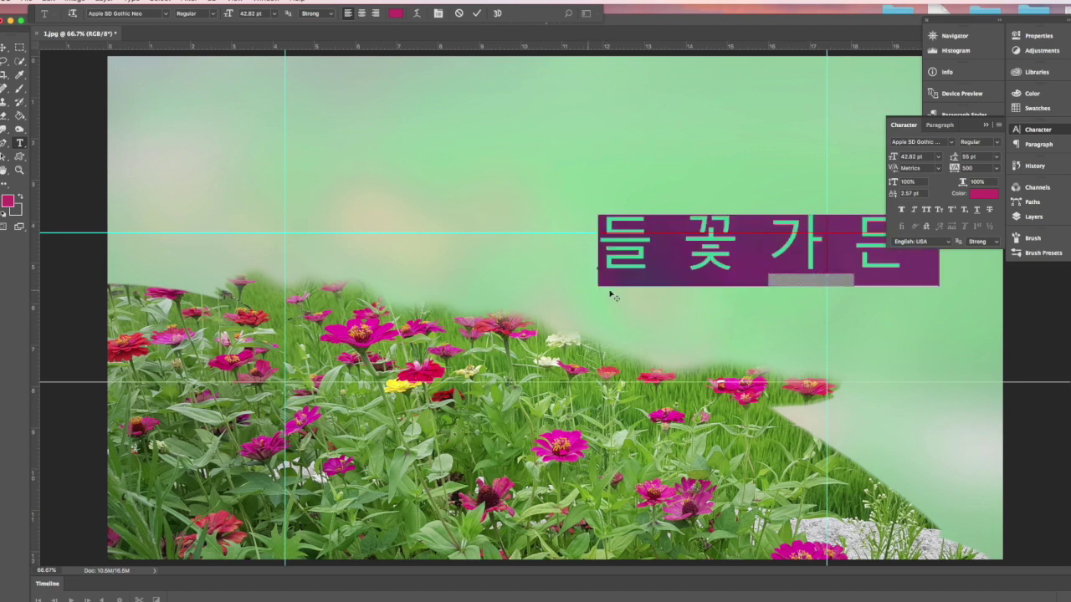
pyautogui.click(954, 143)
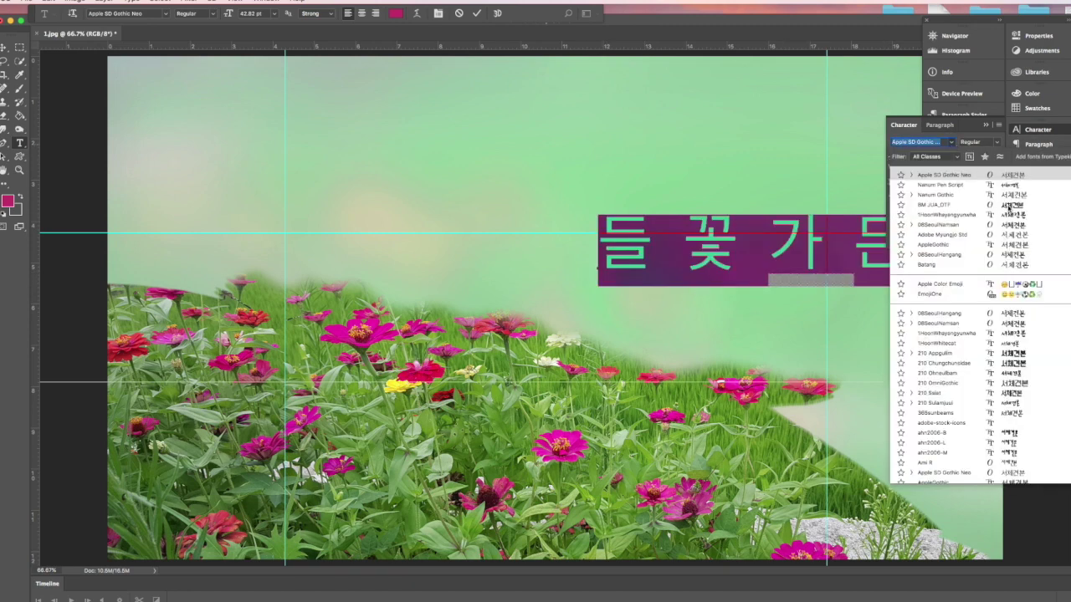
pyautogui.click(943, 185)
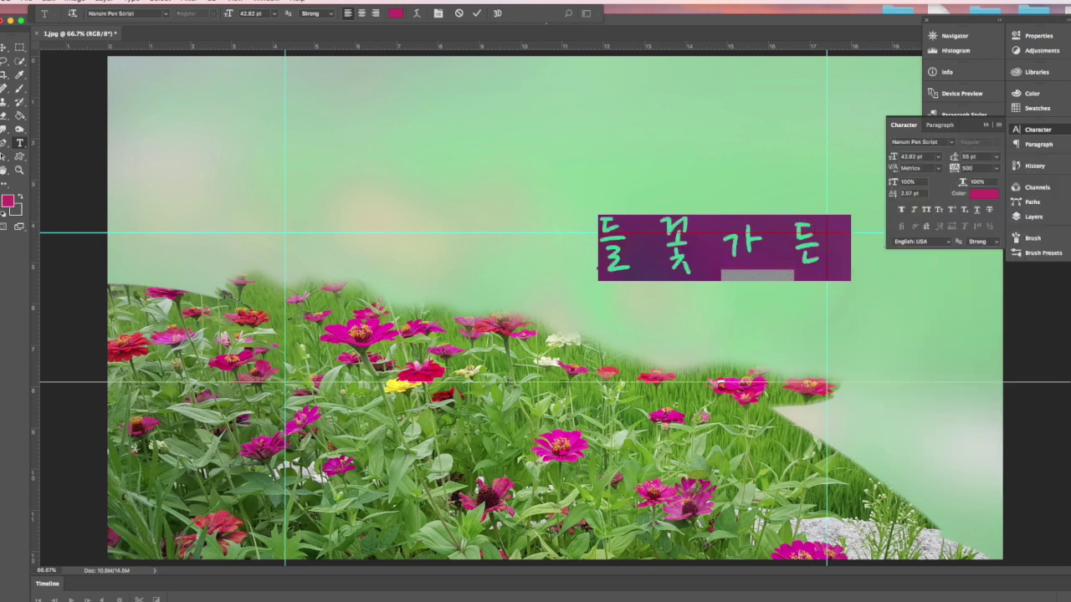
# Step: Set the title text's tracking to 300 and reposition it inside the safe area above the flowers
pyautogui.click(4, 47)
pyautogui.moveTo(691, 250); pyautogui.dragTo(660, 290)
pyautogui.click(982, 168)
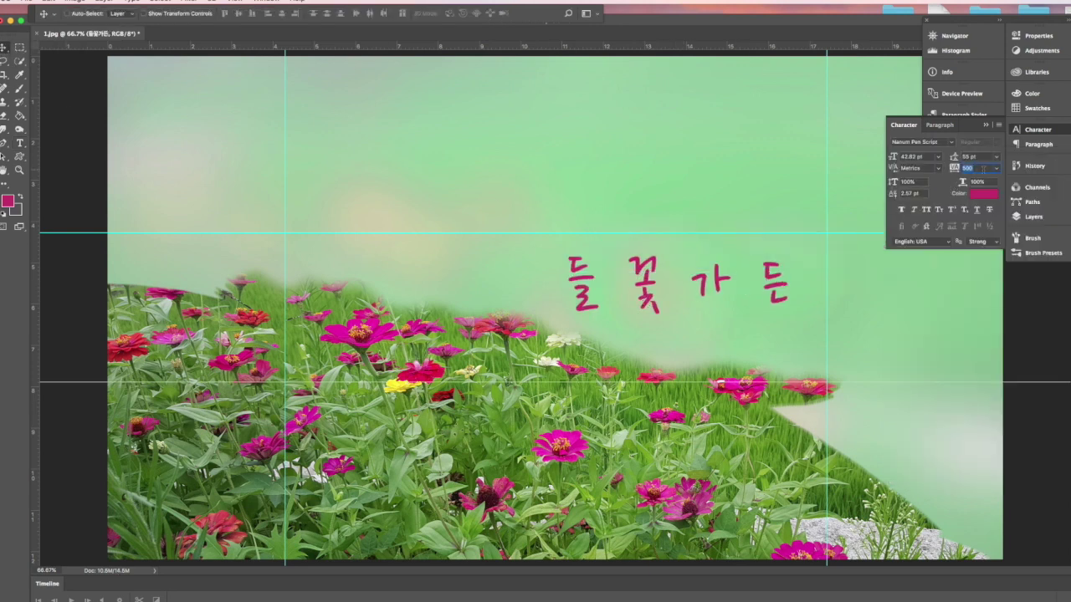
pyautogui.press('Return')
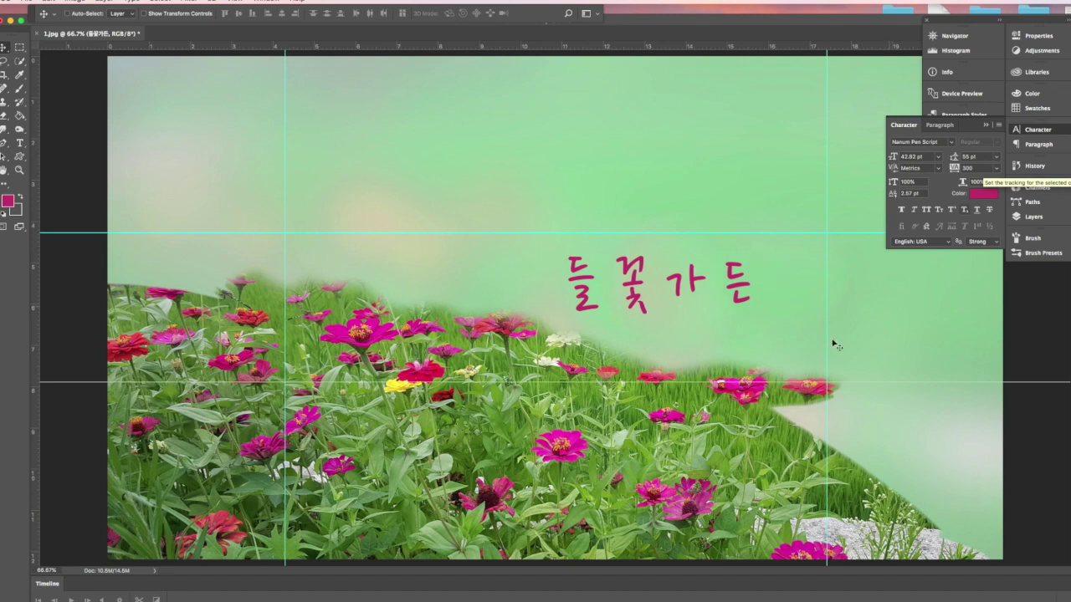
pyautogui.moveTo(687, 293); pyautogui.dragTo(719, 284)
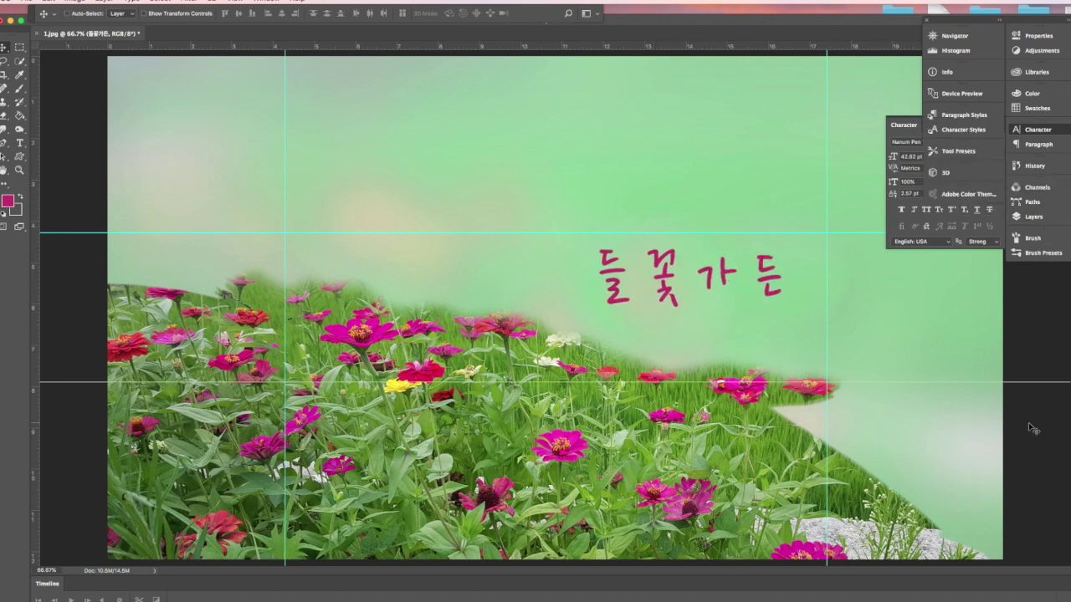
# Step: Add a Multiply drop shadow to the title text with 11% opacity and 20 px distance, and save the artwork with Save As
pyautogui.click(1034, 217)
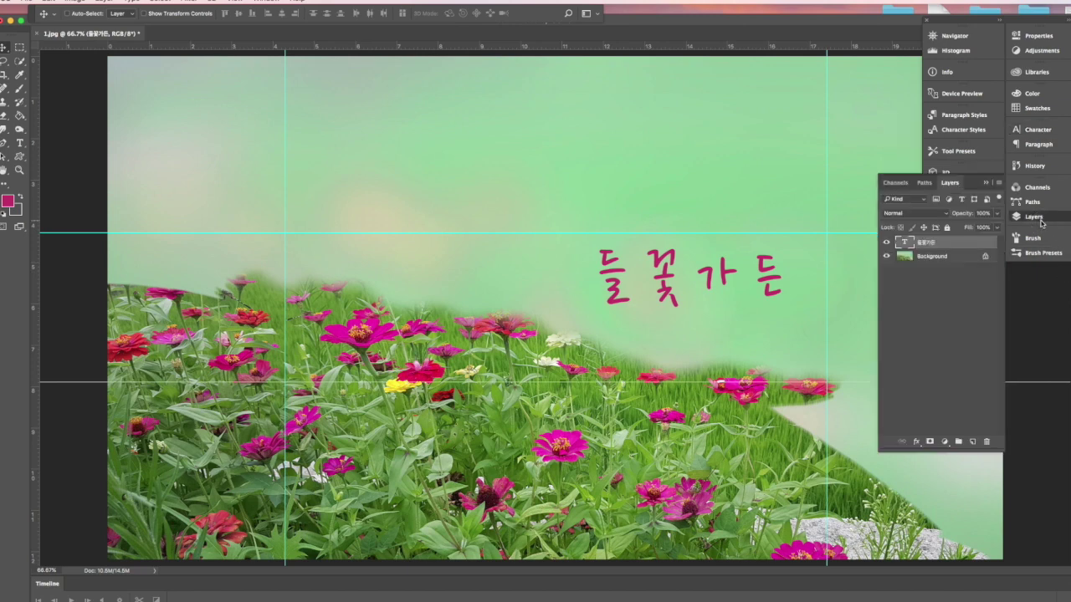
pyautogui.click(914, 442)
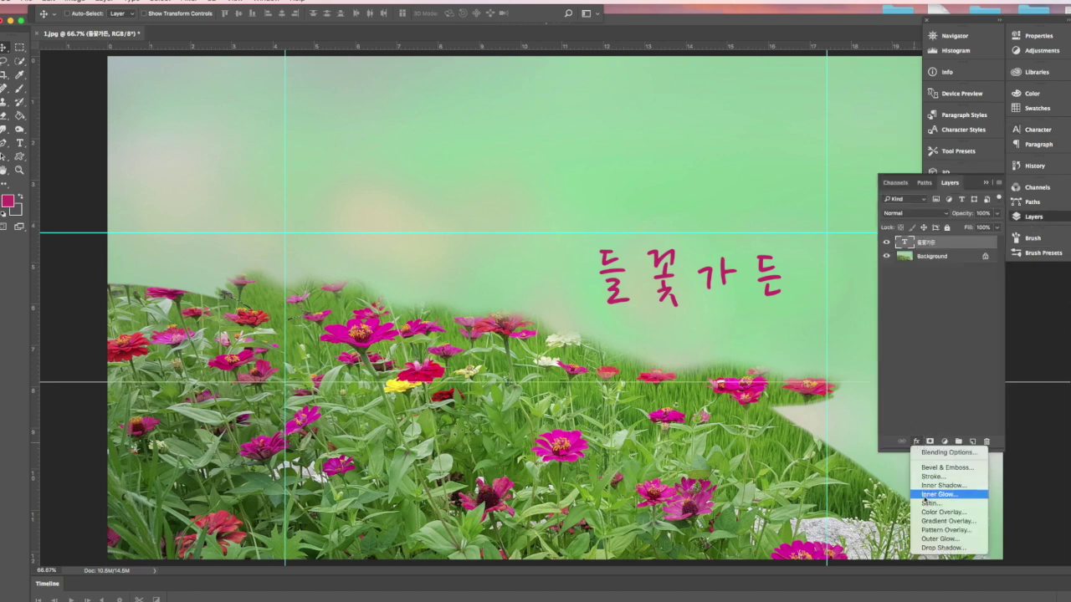
pyautogui.click(942, 549)
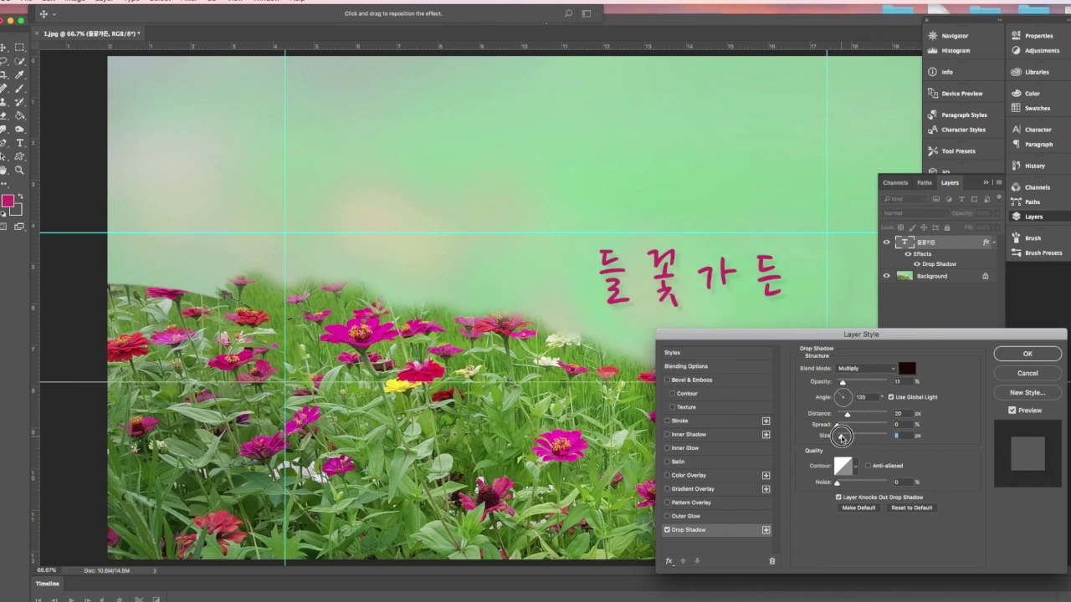
pyautogui.moveTo(840, 435); pyautogui.dragTo(838, 436)
pyautogui.click(1027, 354)
pyautogui.press('super+minus')
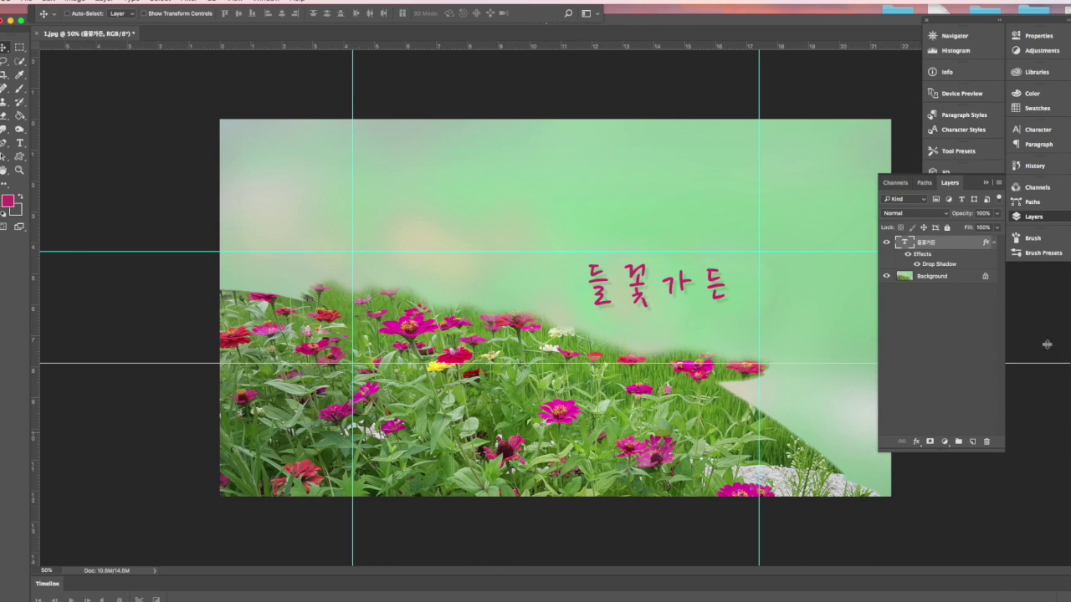
pyautogui.press('super+shift+s')
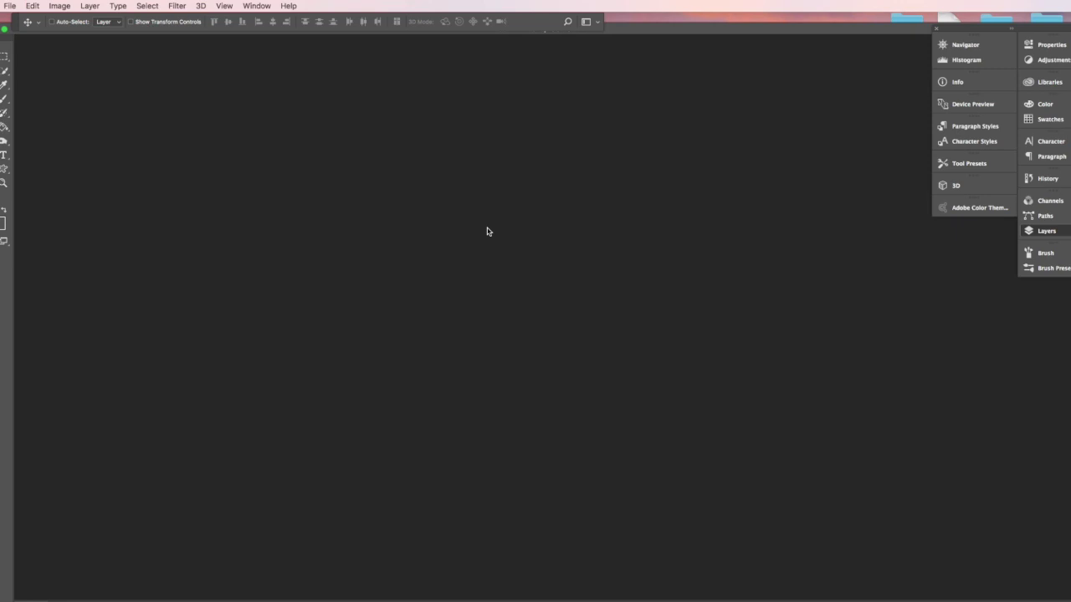
# Step: Open 채널아트견본 2560X1440.jpg and frame its text and logo safe area with two horizontal and two vertical guides
pyautogui.press('super+o')
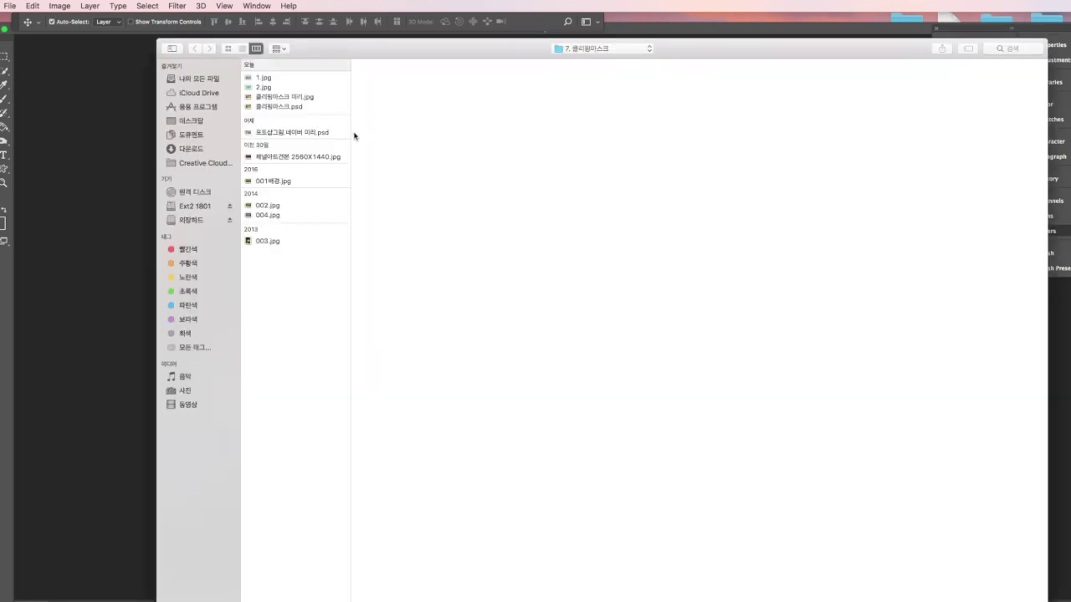
pyautogui.click(311, 159)
pyautogui.press('Return')
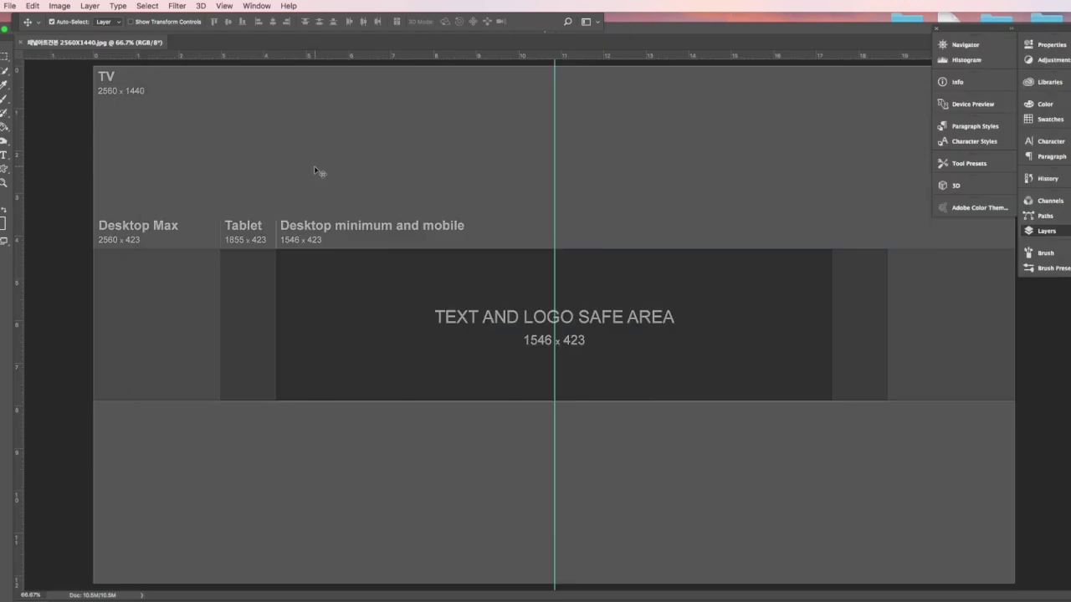
pyautogui.moveTo(619, 56); pyautogui.dragTo(627, 248)
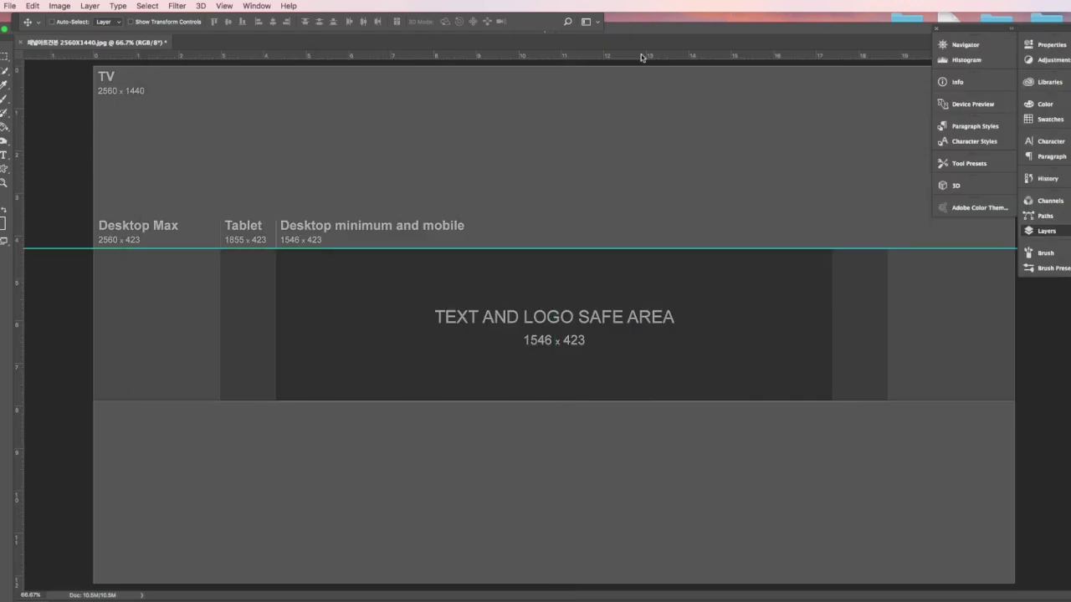
pyautogui.moveTo(643, 60); pyautogui.dragTo(658, 401)
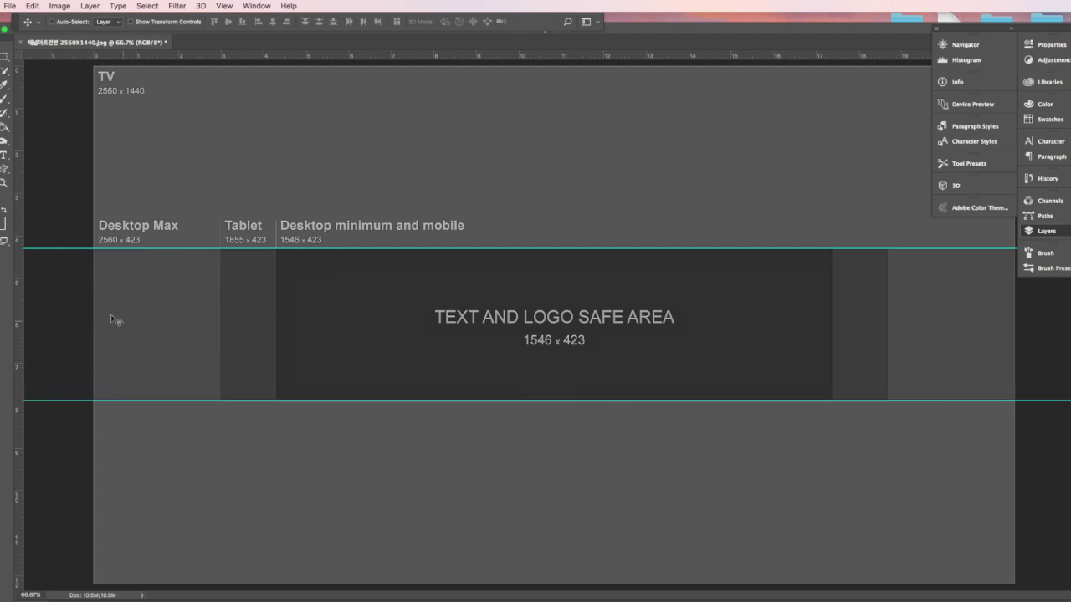
pyautogui.moveTo(18, 298); pyautogui.dragTo(275, 335)
pyautogui.moveTo(25, 328); pyautogui.dragTo(832, 328)
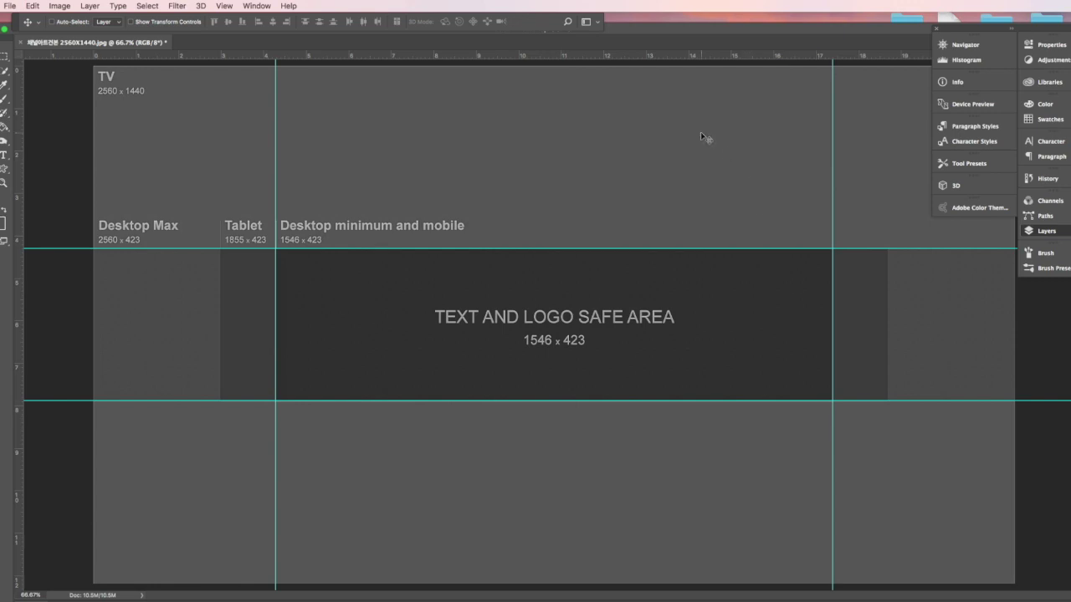
# Step: Open 001배경.jpg and copy the flower photo onto the channel art template, accepting the colour profile conversion
pyautogui.press('super+o')
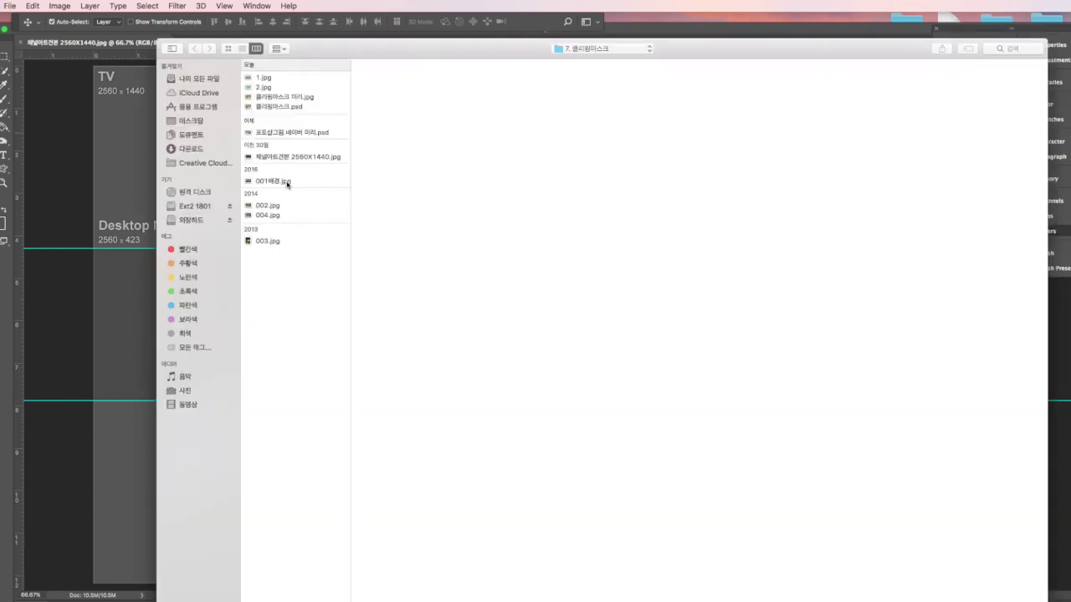
pyautogui.click(286, 182)
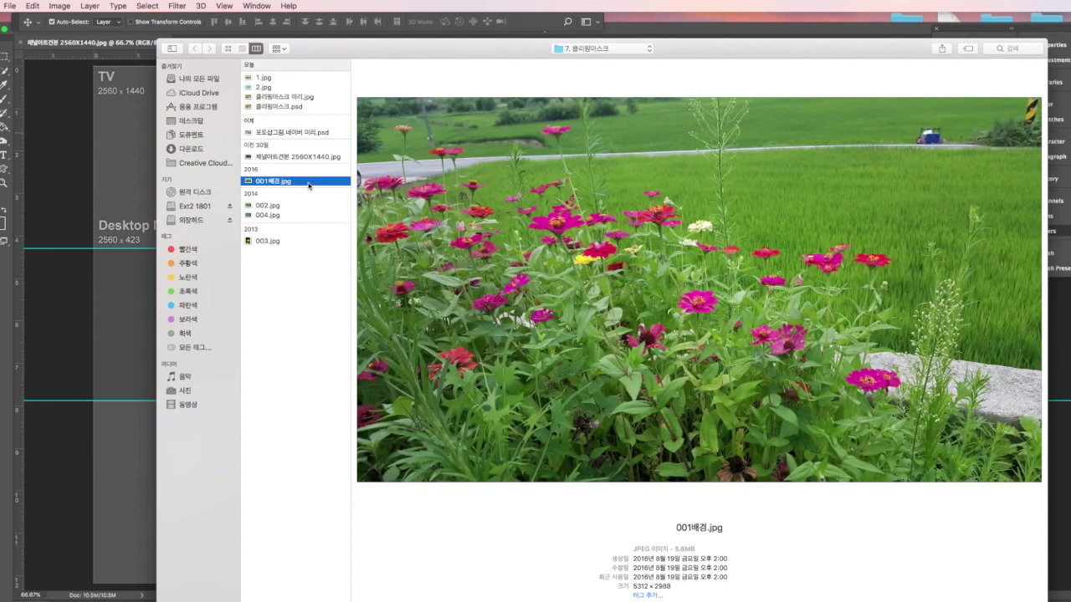
pyautogui.doubleClick(308, 181)
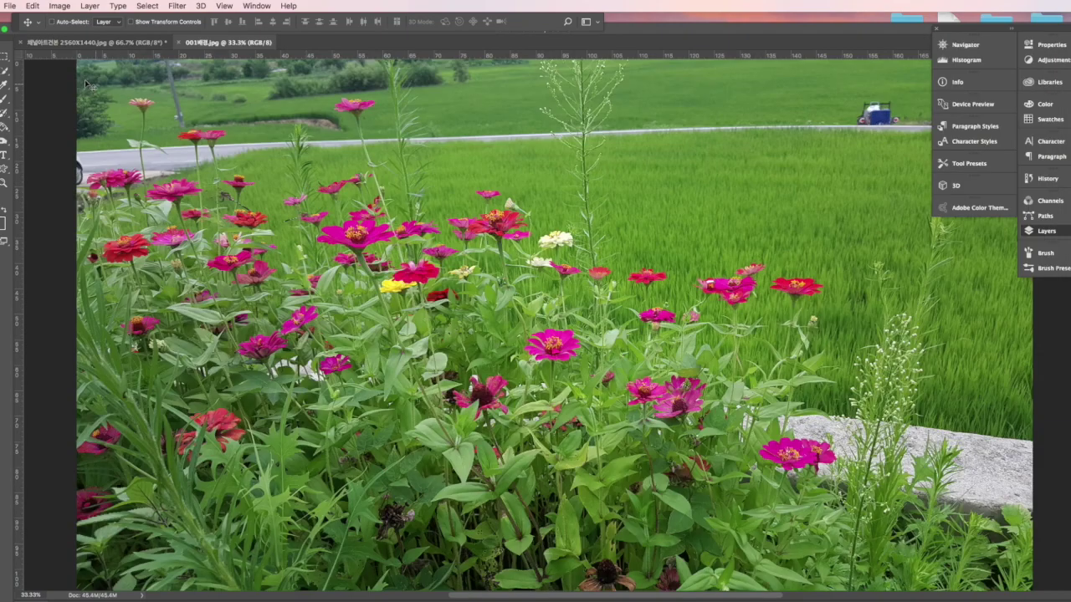
pyautogui.moveTo(191, 50); pyautogui.dragTo(459, 206)
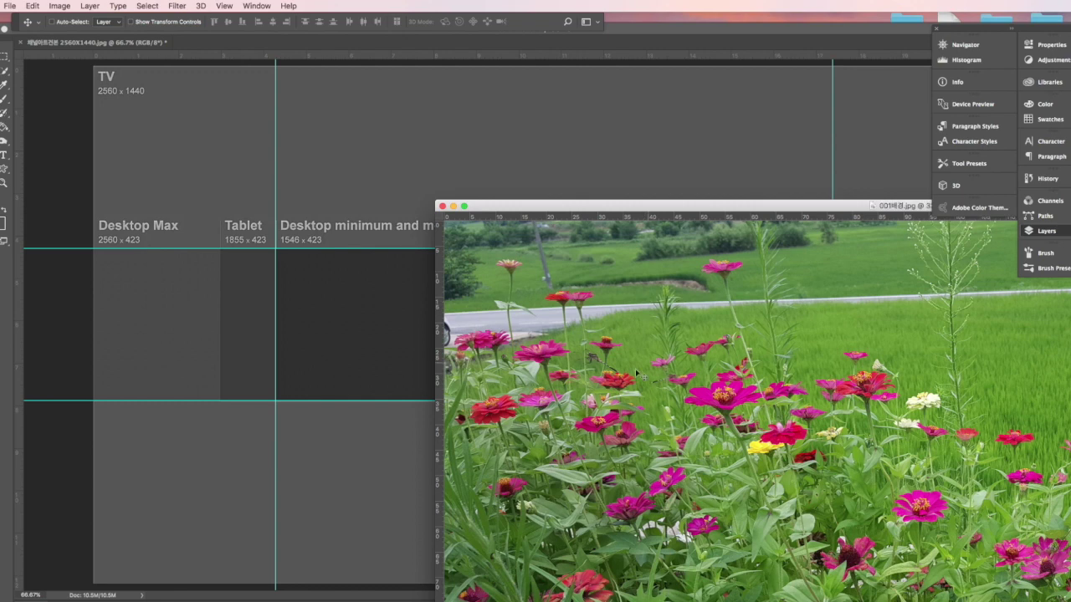
pyautogui.moveTo(636, 374); pyautogui.dragTo(326, 266)
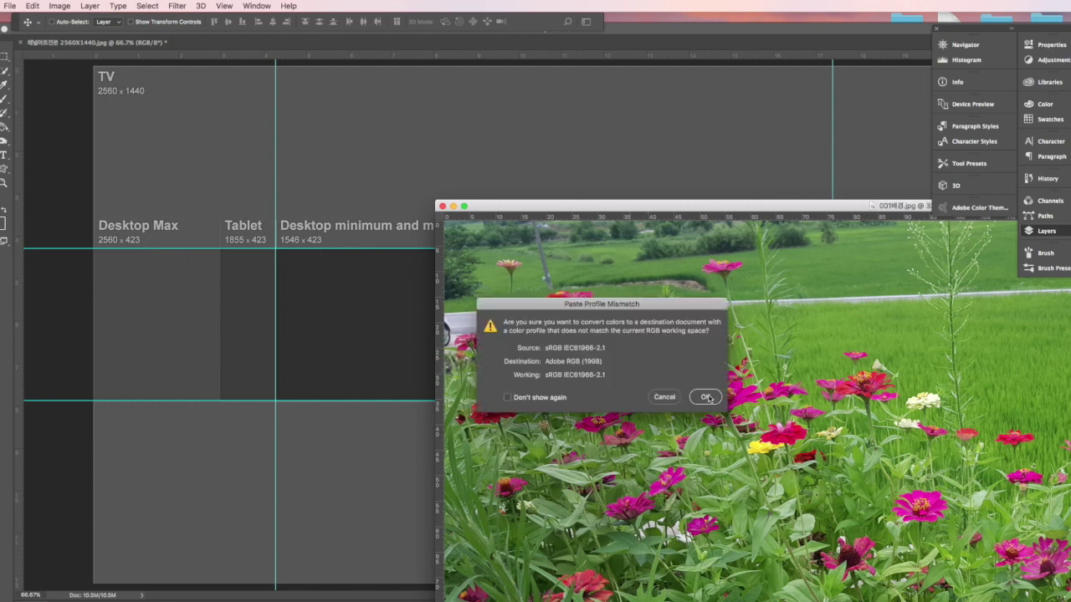
pyautogui.click(707, 398)
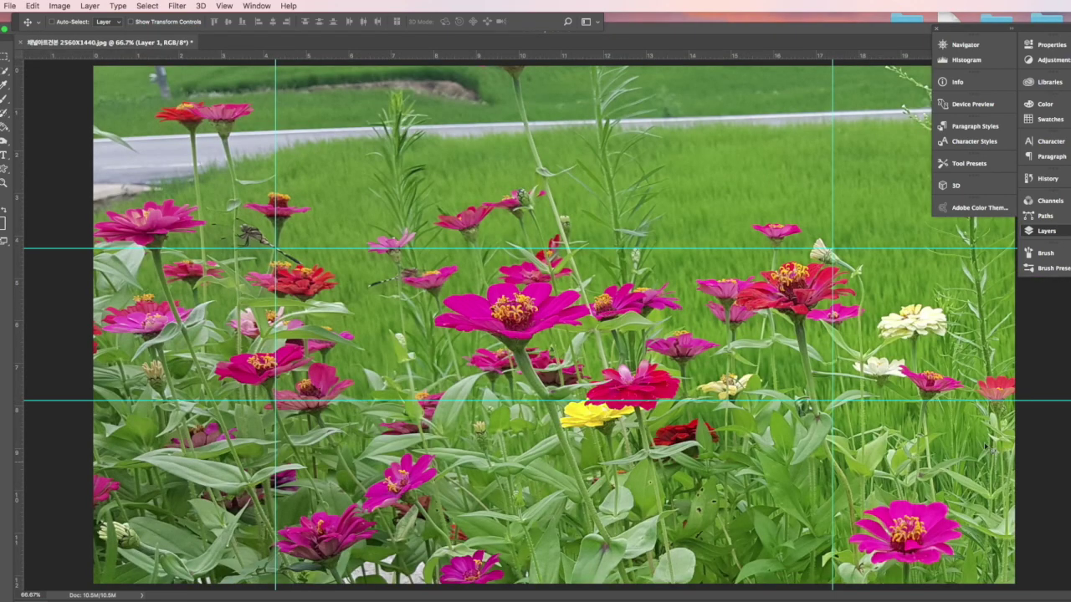
# Step: Blur the copied flower photo on Layer 1 heavily with Gaussian Blur
pyautogui.click(176, 5)
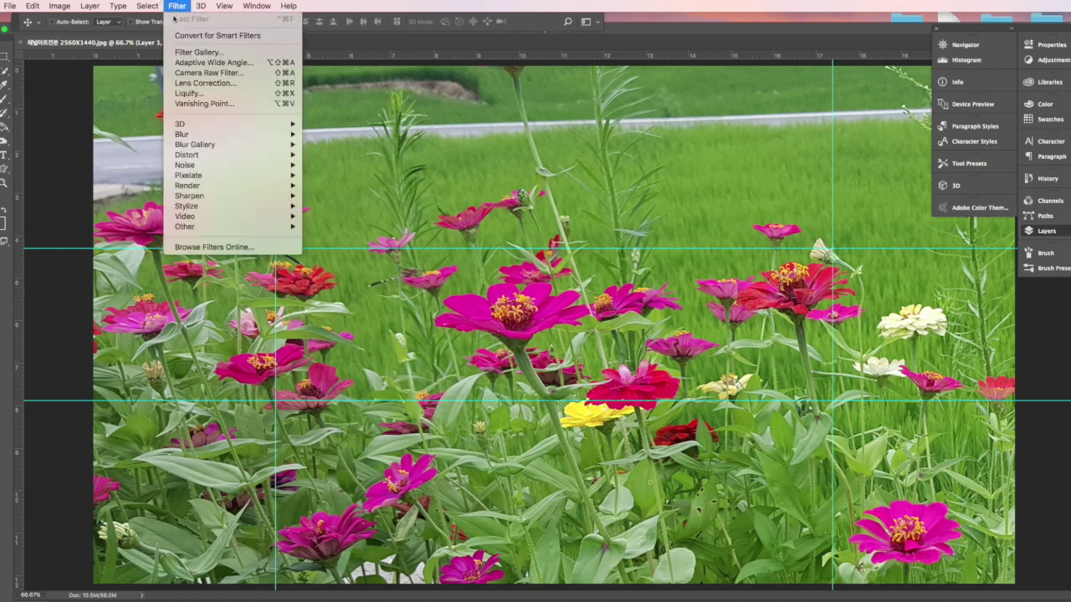
pyautogui.moveTo(196, 135)
pyautogui.click(346, 176)
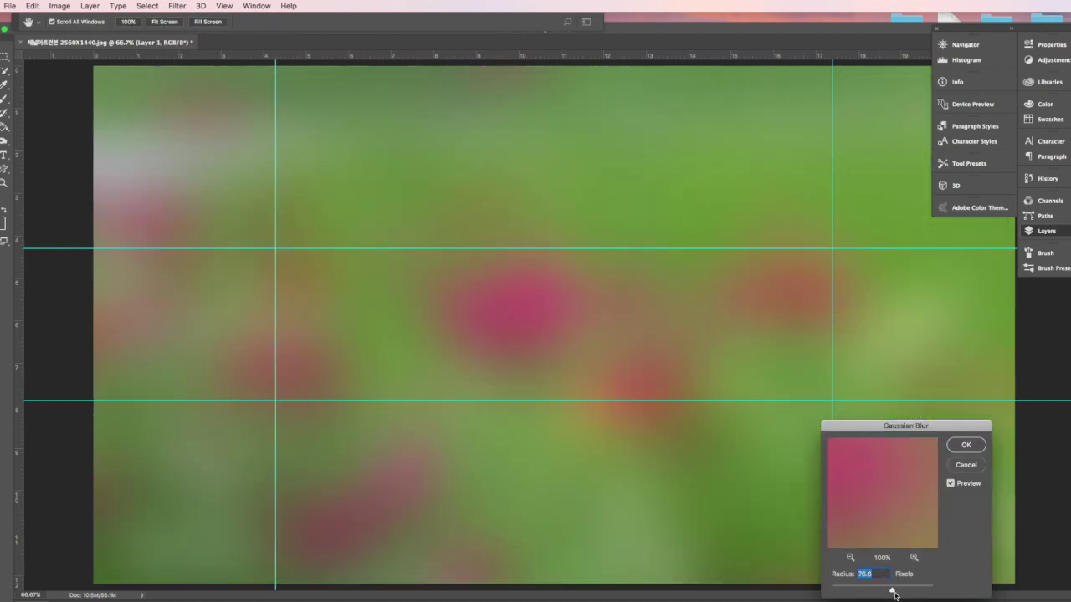
pyautogui.moveTo(893, 593); pyautogui.dragTo(887, 592)
pyautogui.click(963, 448)
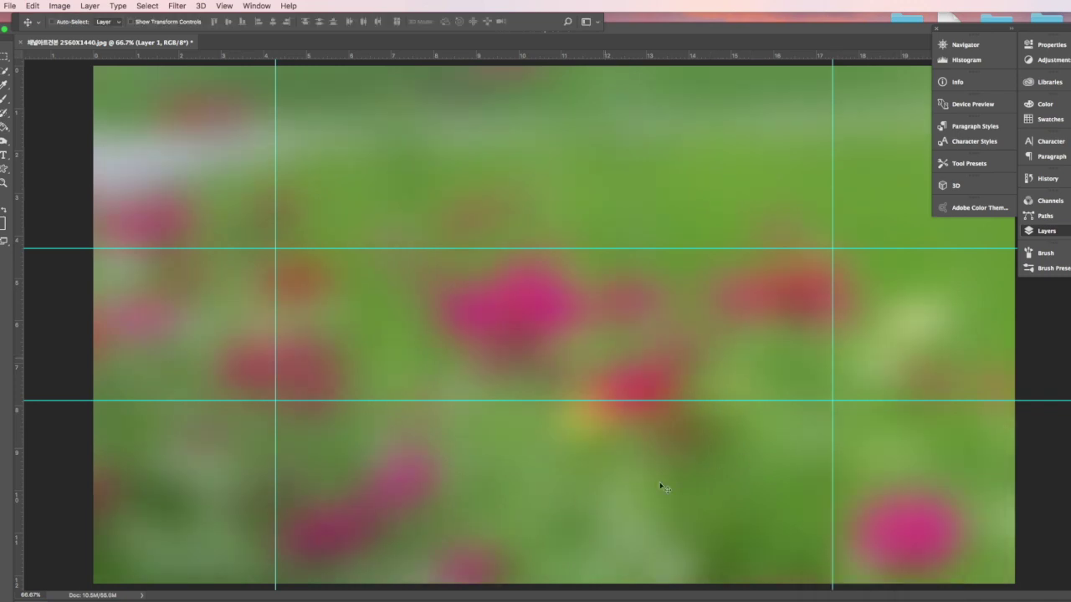
# Step: Reapply the last Gaussian Blur to the flower photo on Layer 1
pyautogui.click(178, 6)
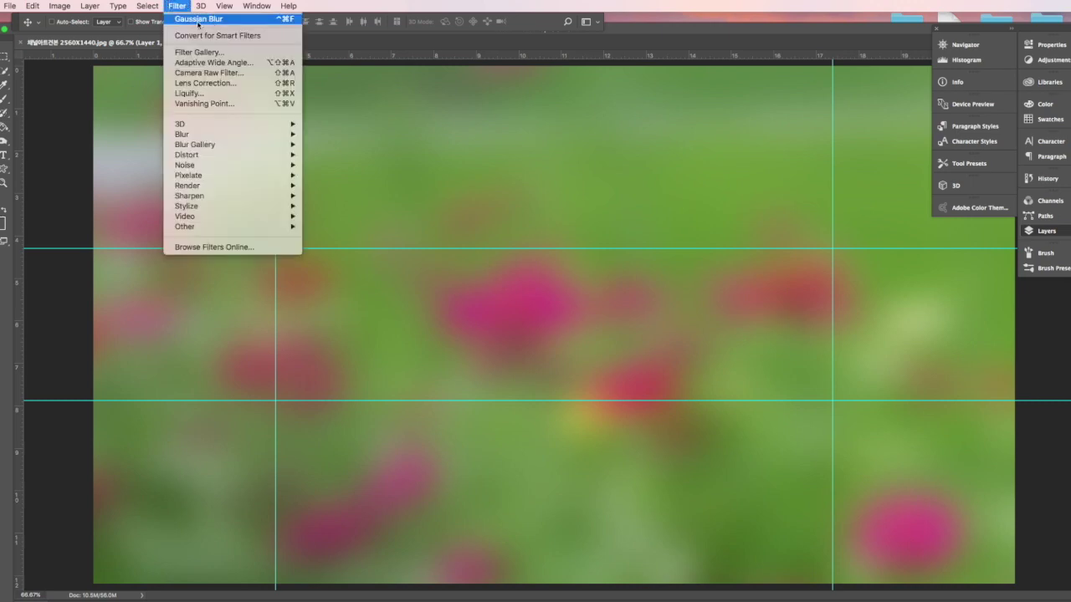
pyautogui.click(282, 20)
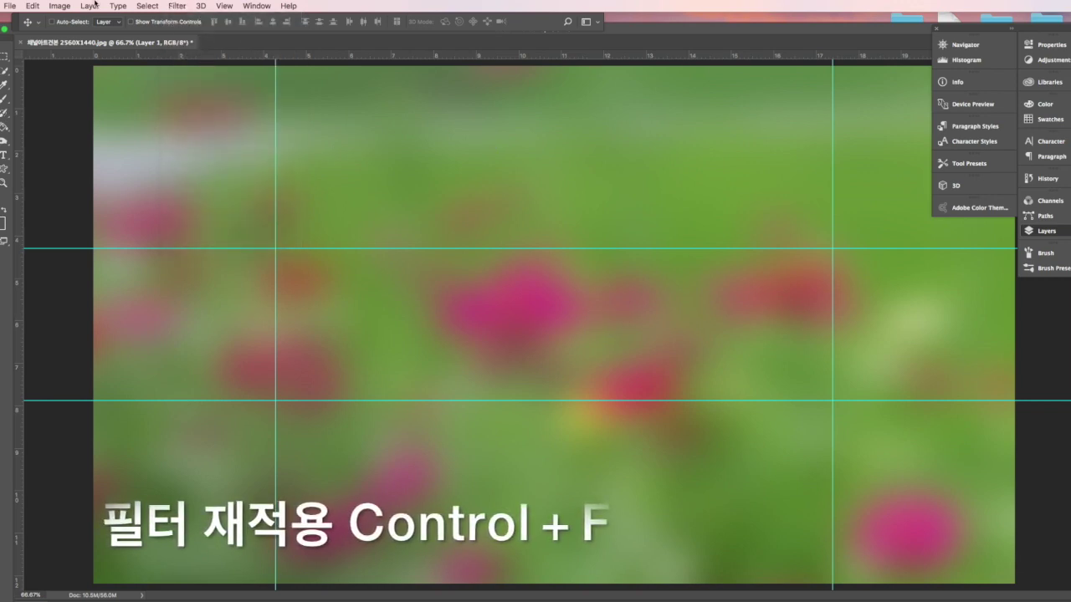
pyautogui.click(177, 5)
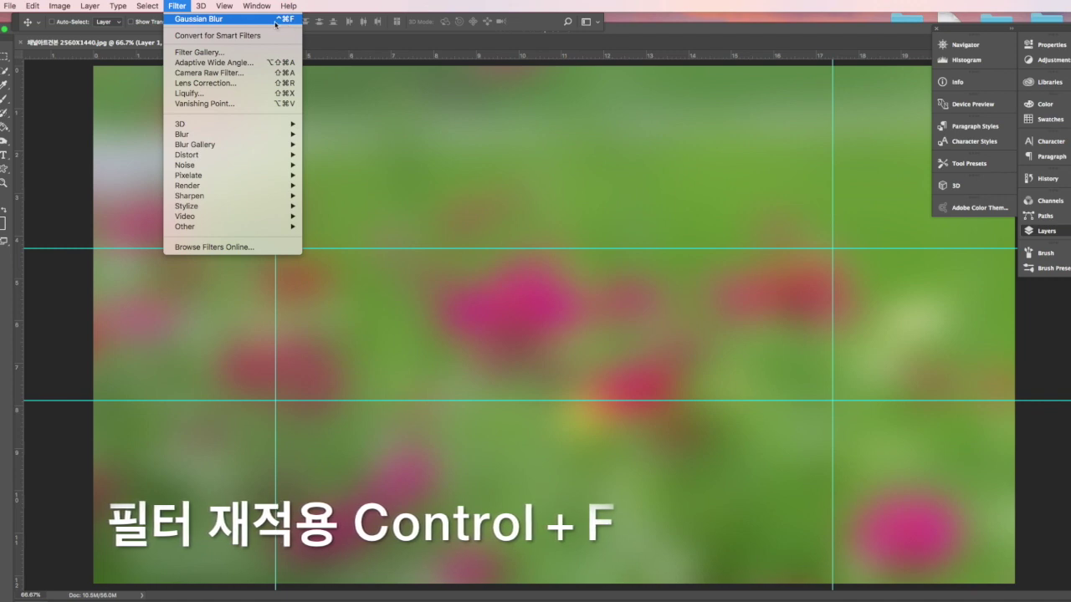
pyautogui.click(661, 167)
# Step: Lighten the blurred flower photo with a Hue/Saturation adjustment, setting Lightness to +38
pyautogui.hotkey('ctrl', 'u')
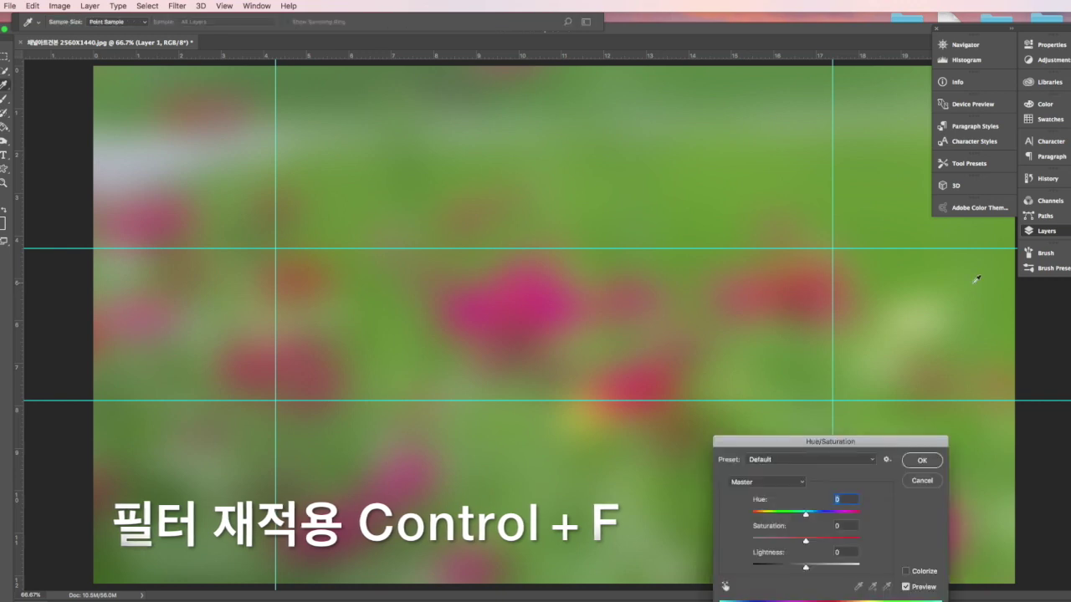
pyautogui.moveTo(804, 515)
pyautogui.mouseDown()
pyautogui.moveTo(763, 514)
pyautogui.moveTo(784, 515)
pyautogui.mouseUp()
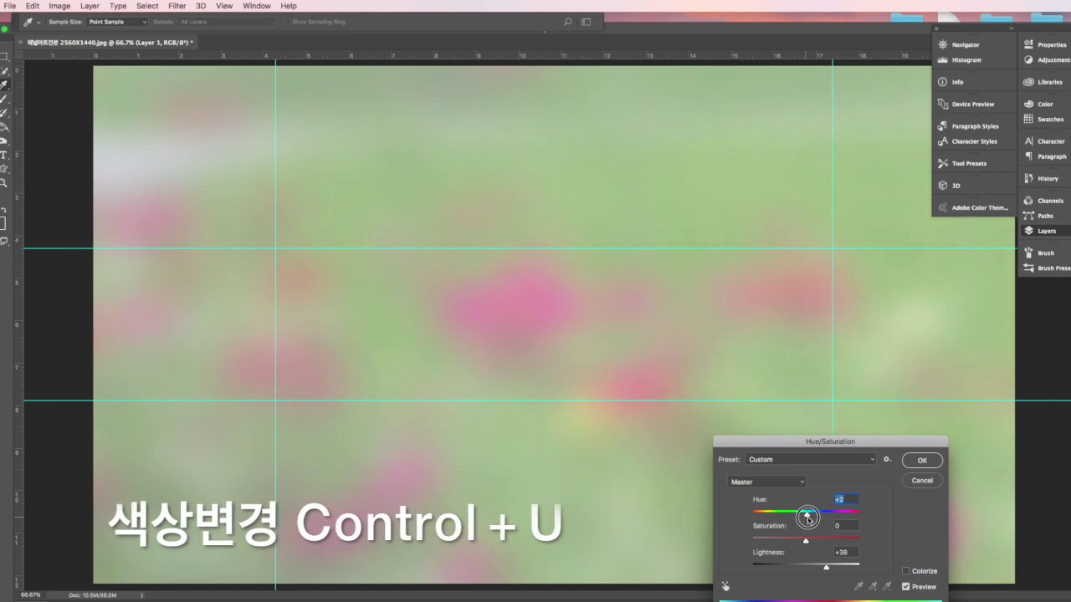
pyautogui.click(922, 460)
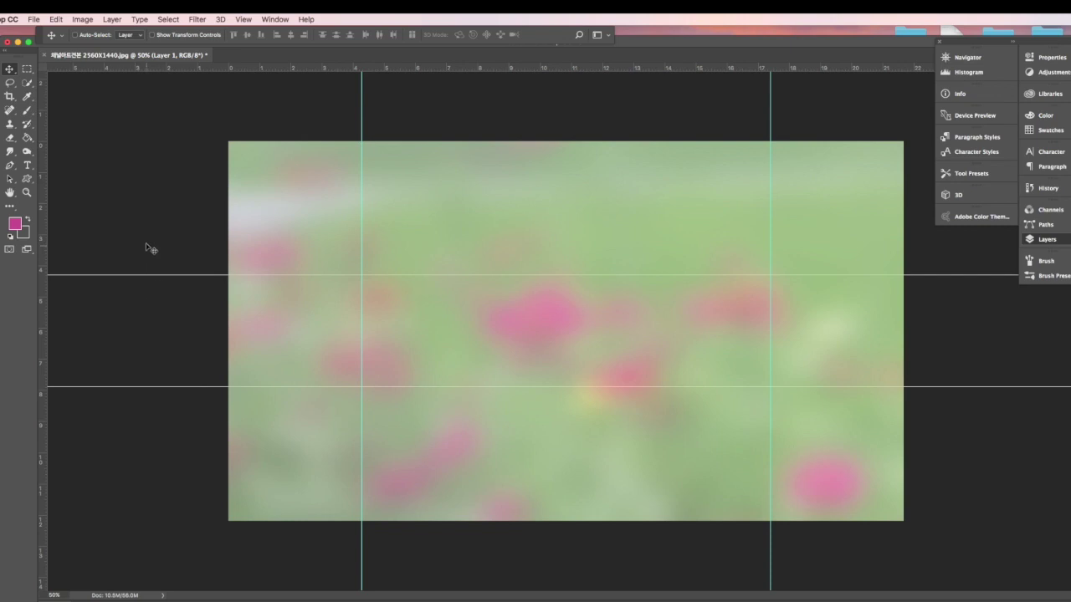
# Step: Rename the blurred photo layer 배경 and draw a square selection about 2.7 cm wide on a new layer between the guides
pyautogui.click(27, 69)
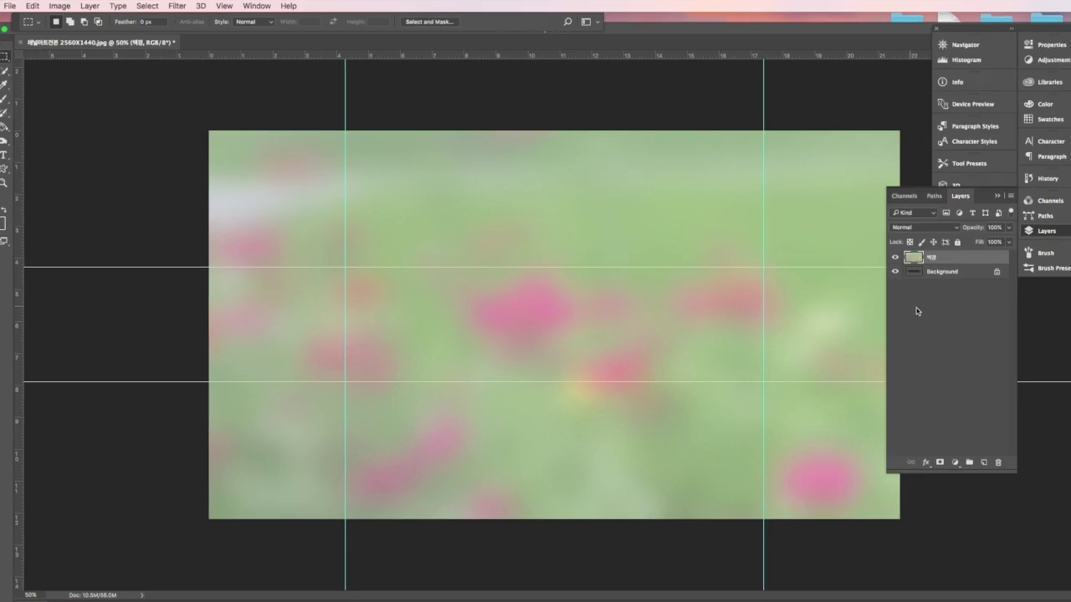
pyautogui.click(984, 463)
pyautogui.moveTo(367, 280); pyautogui.dragTo(468, 371)
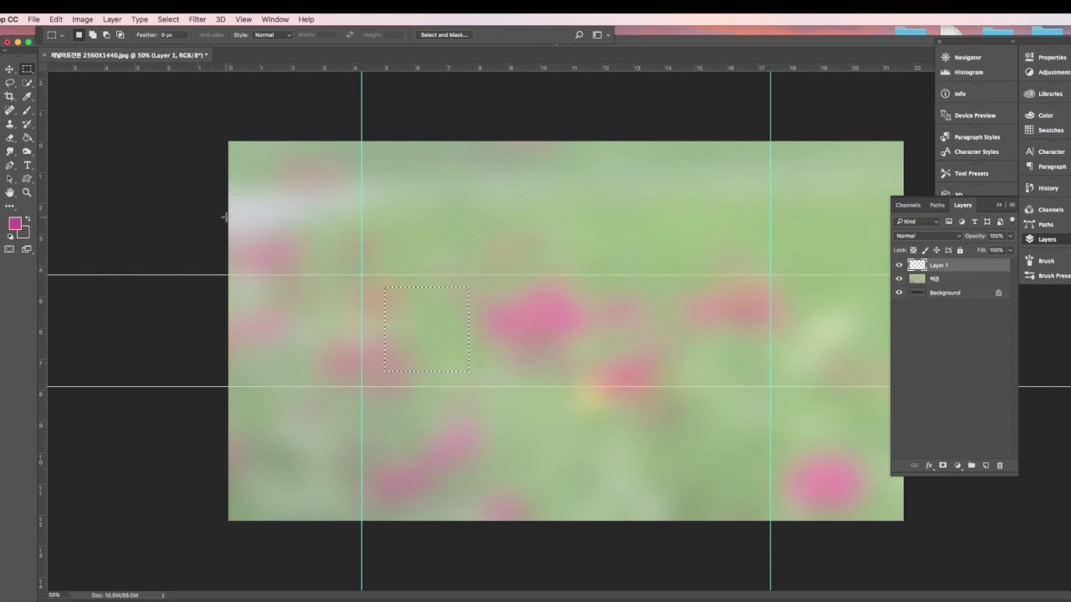
# Step: Fill the square selection on Layer 1 with the magenta foreground colour and deselect it
pyautogui.click(26, 138)
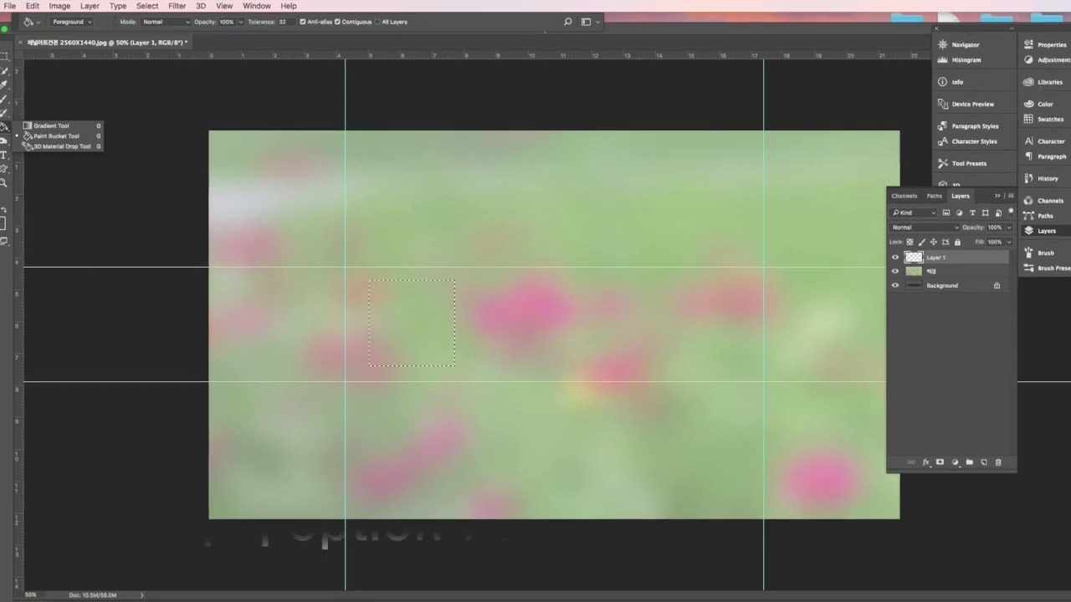
pyautogui.hotkey('alt', 'BackSpace')
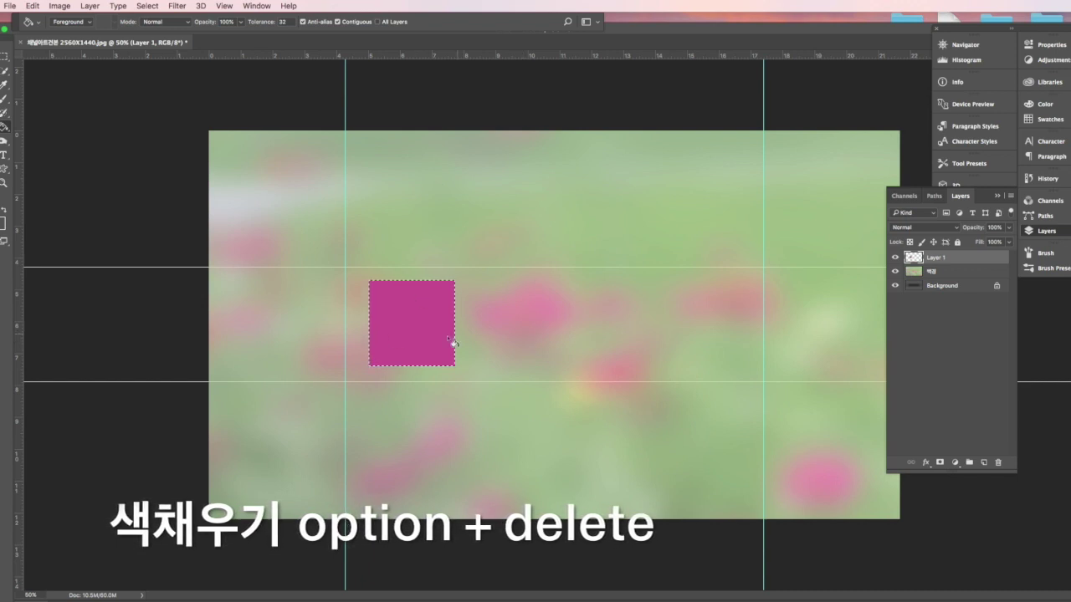
pyautogui.press('super+d')
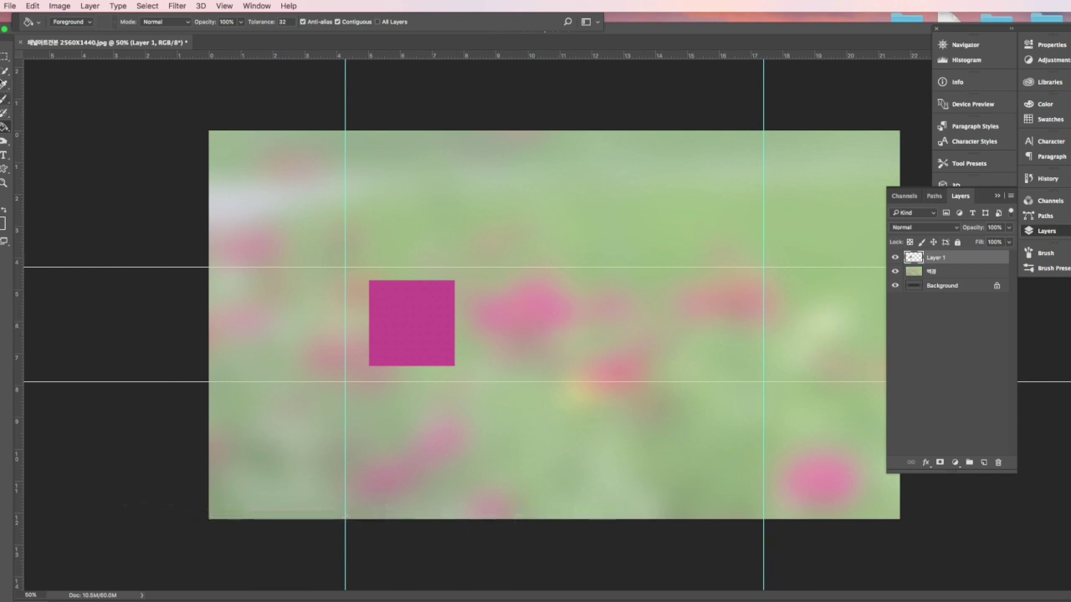
# Step: Duplicate the magenta square twice onto separate layers and place the copies beside it in a horizontal row
pyautogui.click(4, 55)
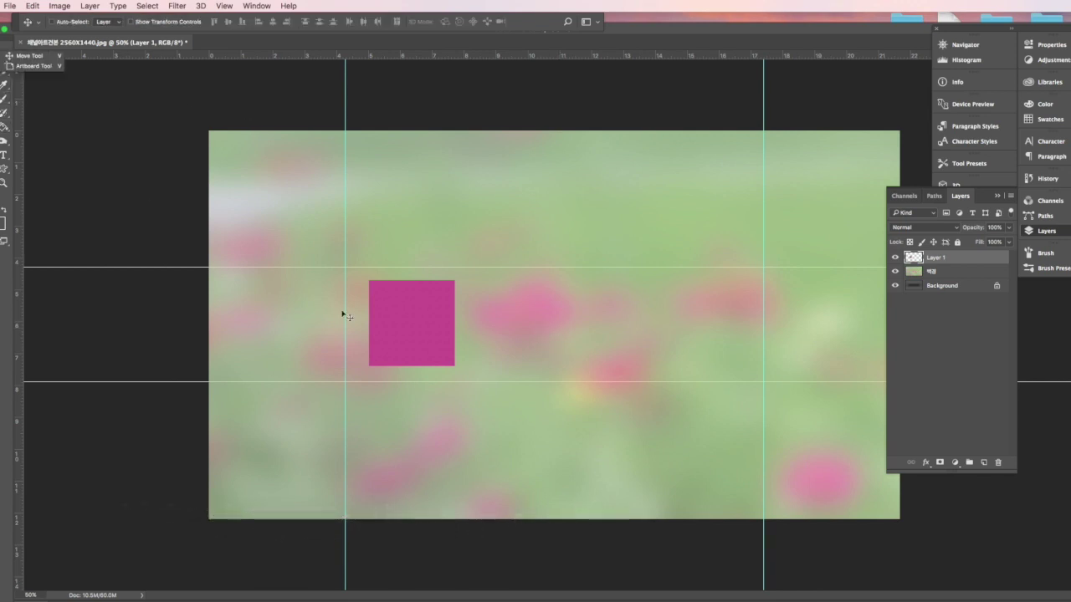
pyautogui.click(415, 337)
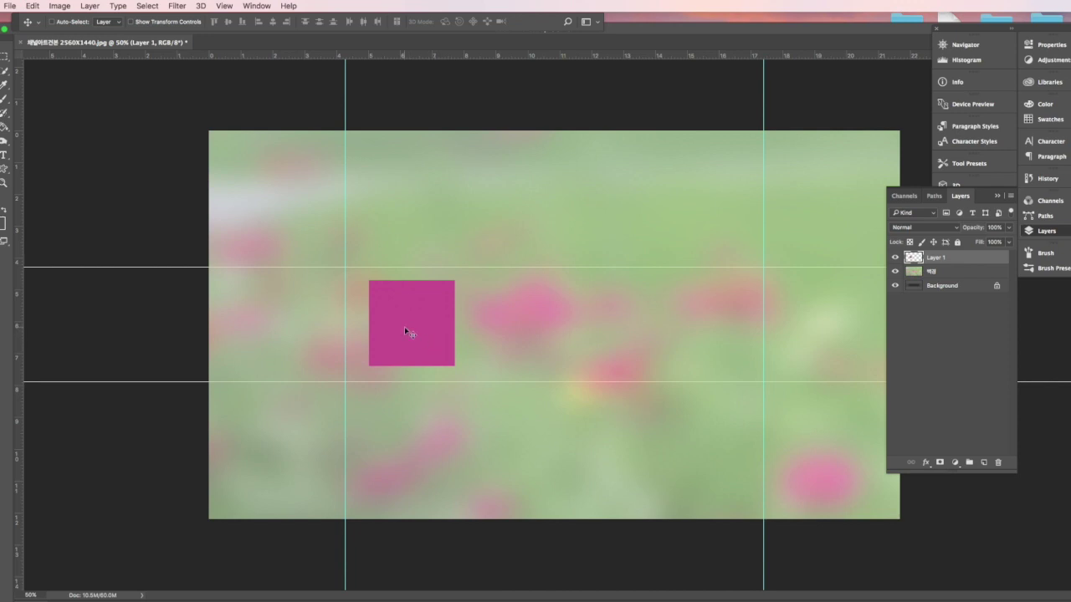
pyautogui.click(411, 331)
pyautogui.moveTo(412, 332); pyautogui.dragTo(520, 337)
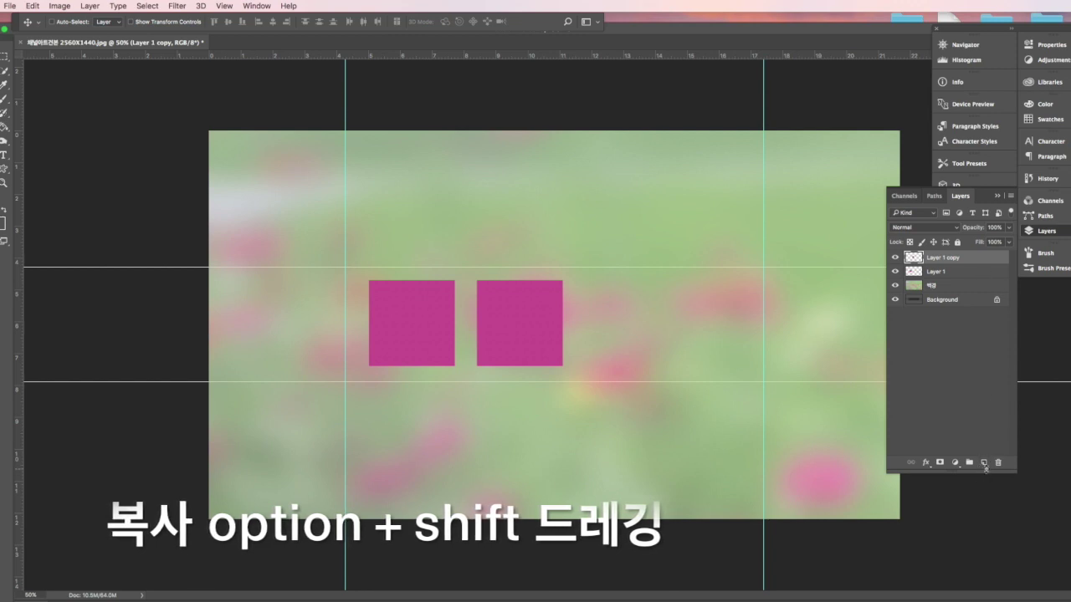
pyautogui.moveTo(958, 289); pyautogui.dragTo(986, 469)
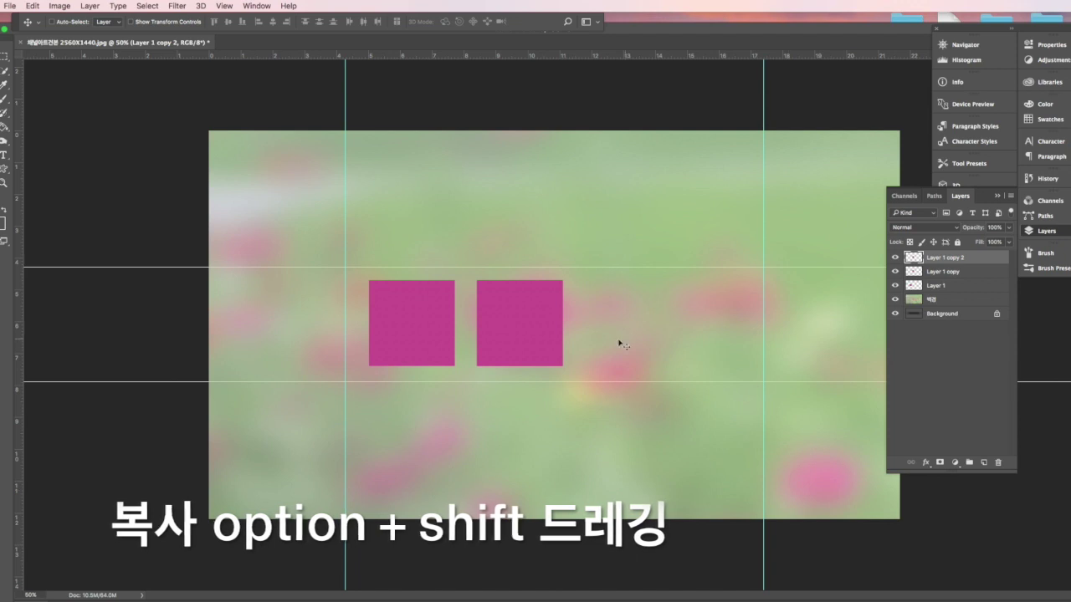
pyautogui.moveTo(548, 342); pyautogui.dragTo(673, 342)
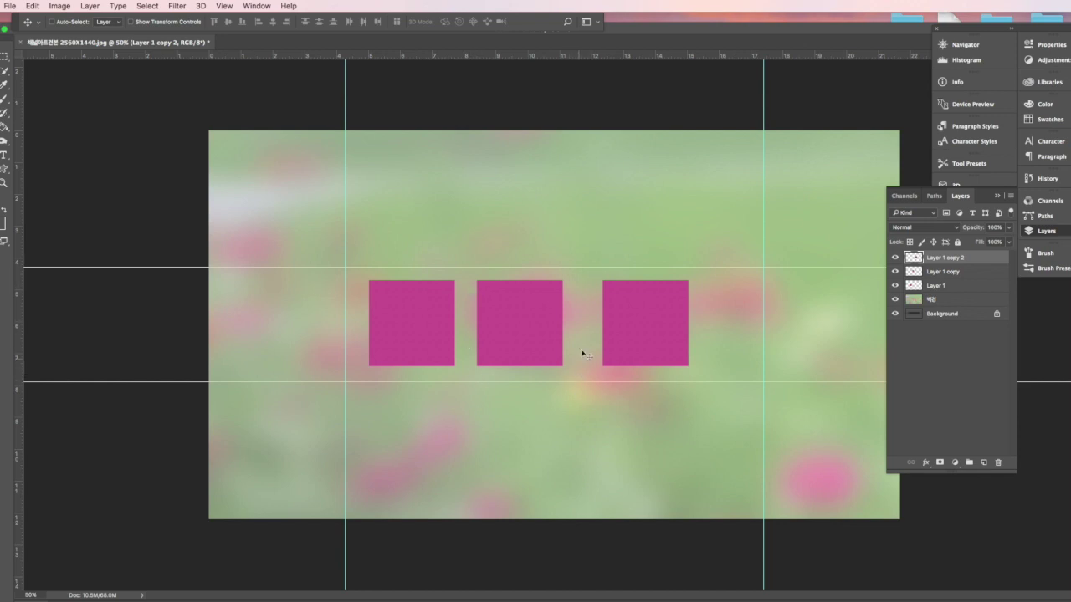
# Step: Select the three square layers and distribute them evenly by their horizontal centers
pyautogui.click(965, 288)
pyautogui.keyDown('shift'); pyautogui.click(965, 261); pyautogui.keyUp('shift')
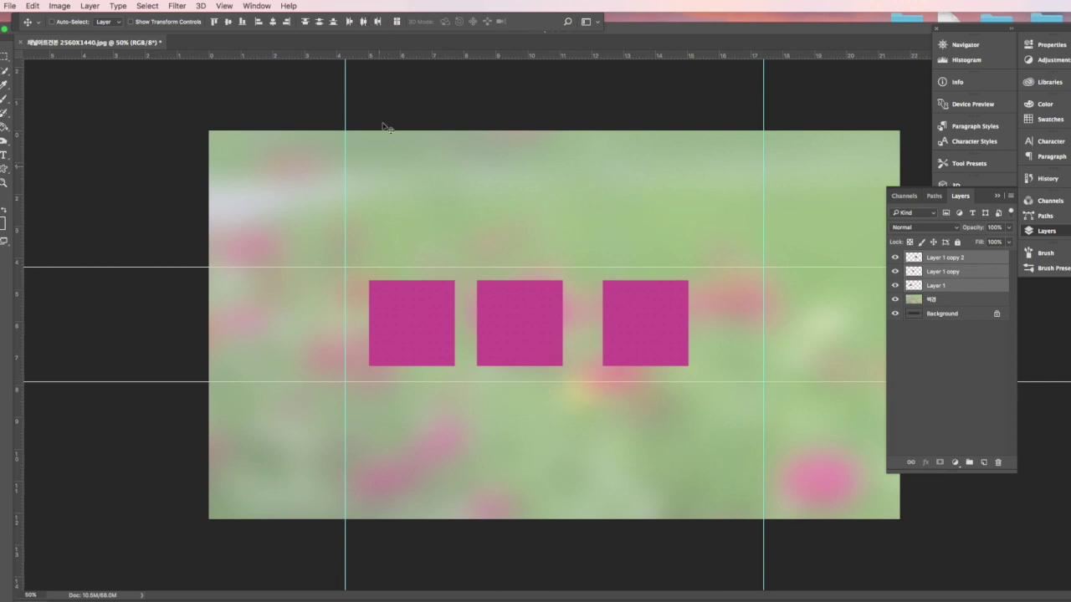
pyautogui.click(363, 23)
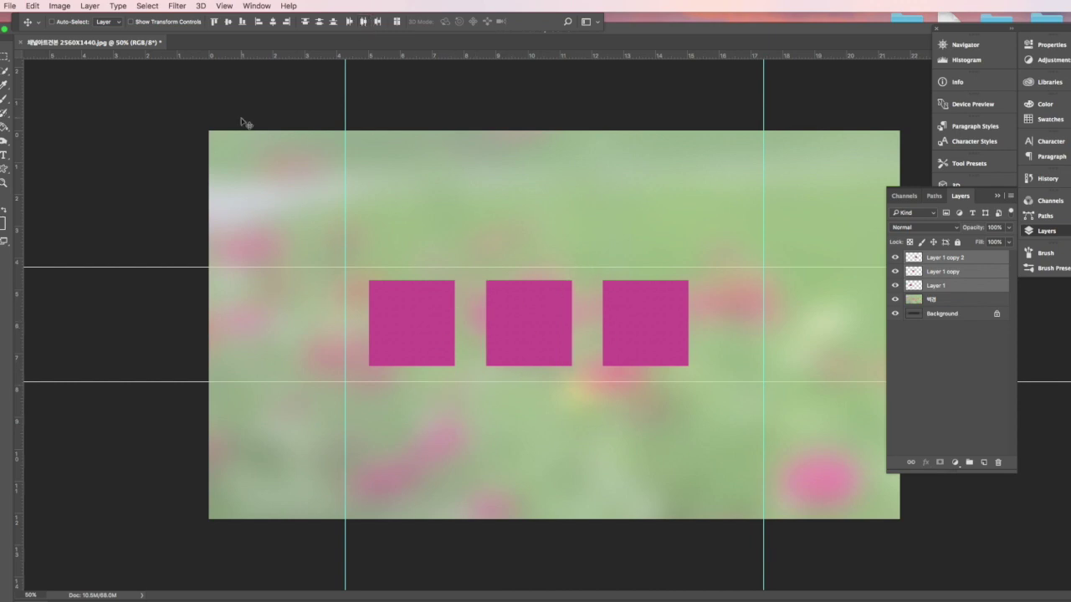
pyautogui.click(90, 7)
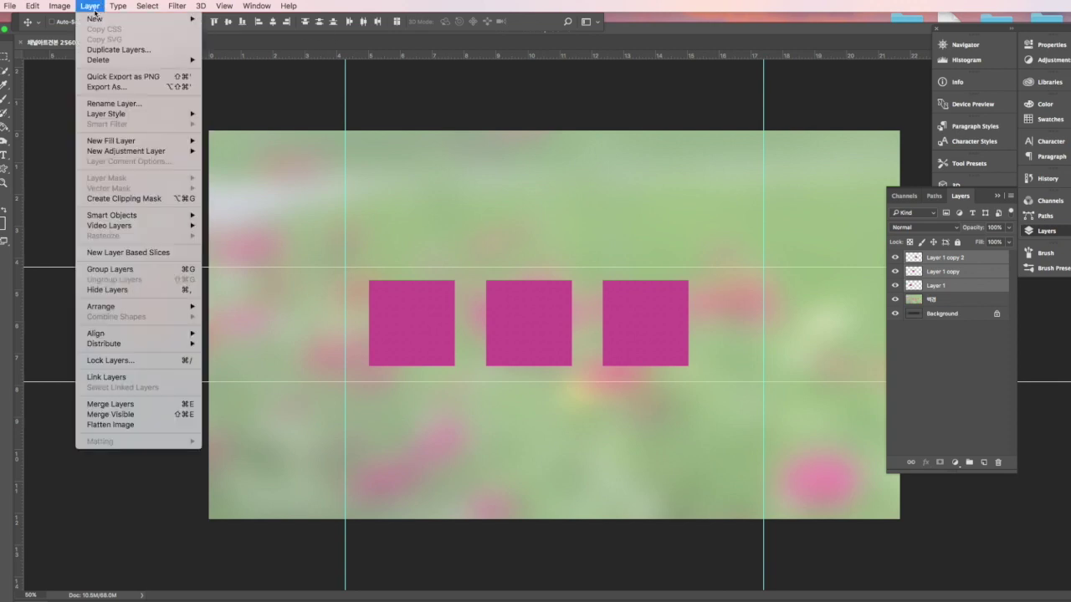
pyautogui.moveTo(106, 336)
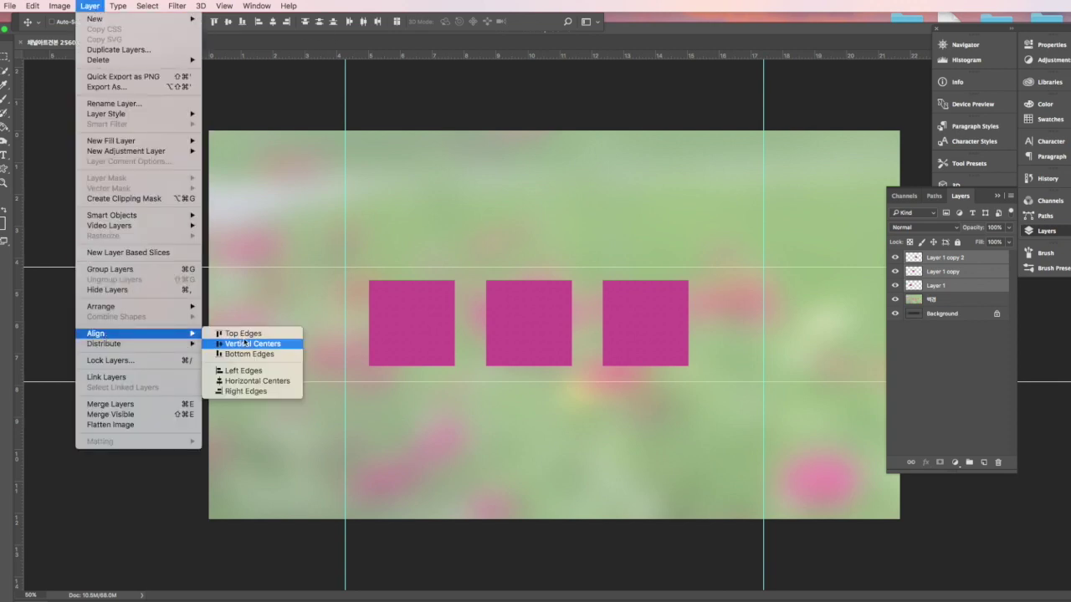
pyautogui.click(161, 334)
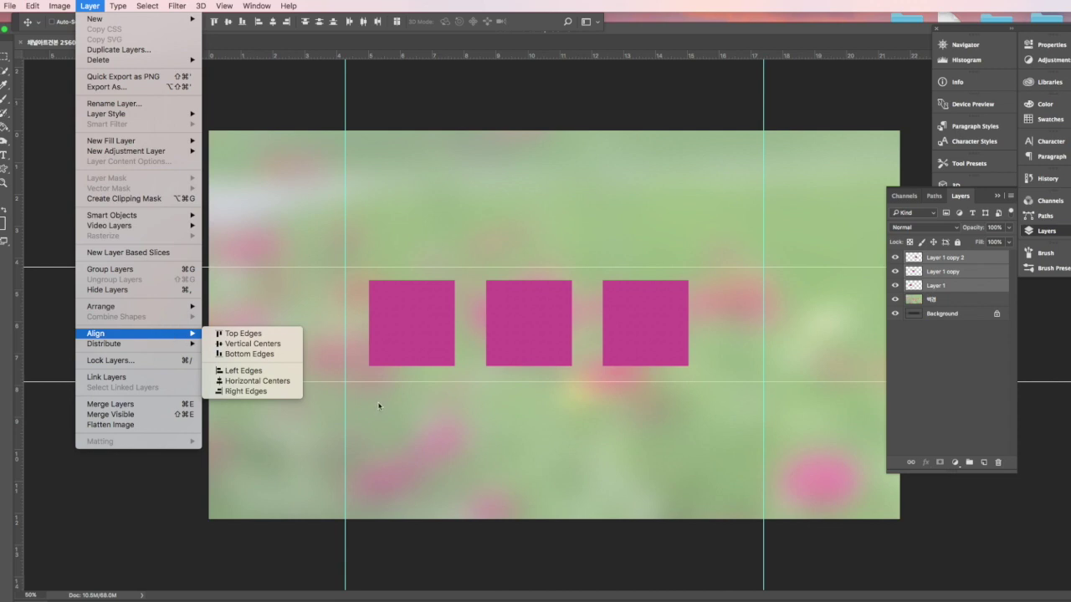
pyautogui.click(380, 406)
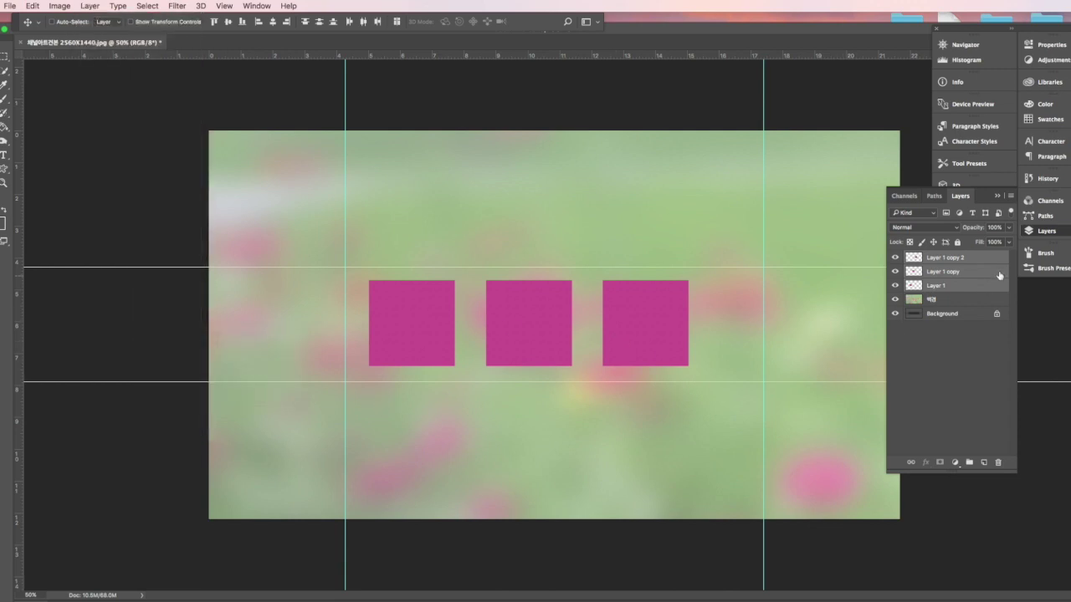
# Step: Add guides through the canvas centre, centre the row of three squares on them, and select the Layer 1 square
pyautogui.moveTo(633, 342); pyautogui.dragTo(660, 346)
pyautogui.click(937, 286)
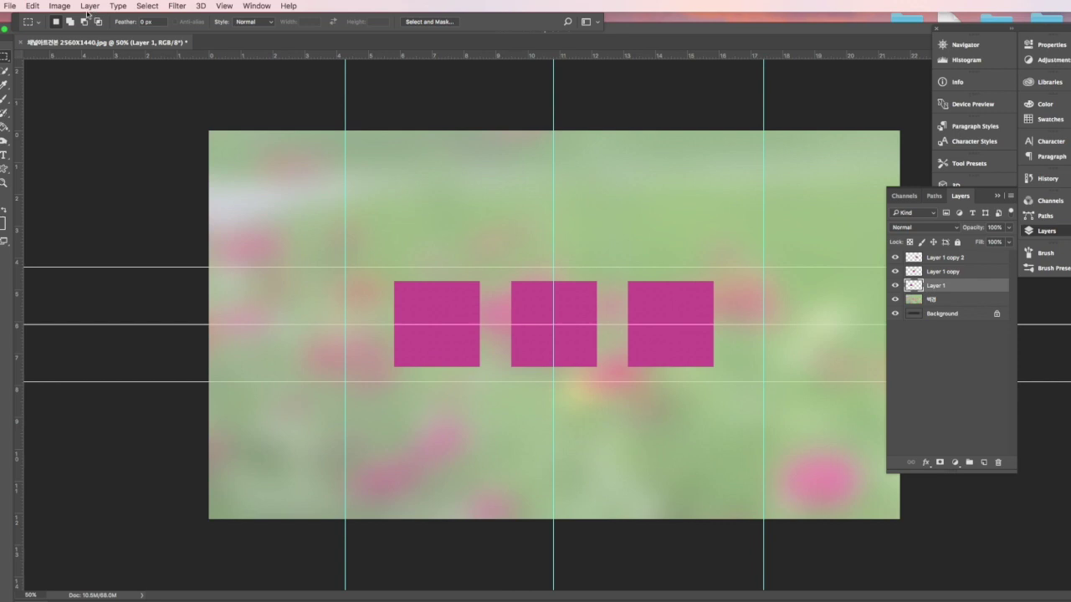
# Step: Open 002.jpg and copy the whole daisy photo into the channel art, directly above Layer 1
pyautogui.press('super+o')
pyautogui.click(267, 206)
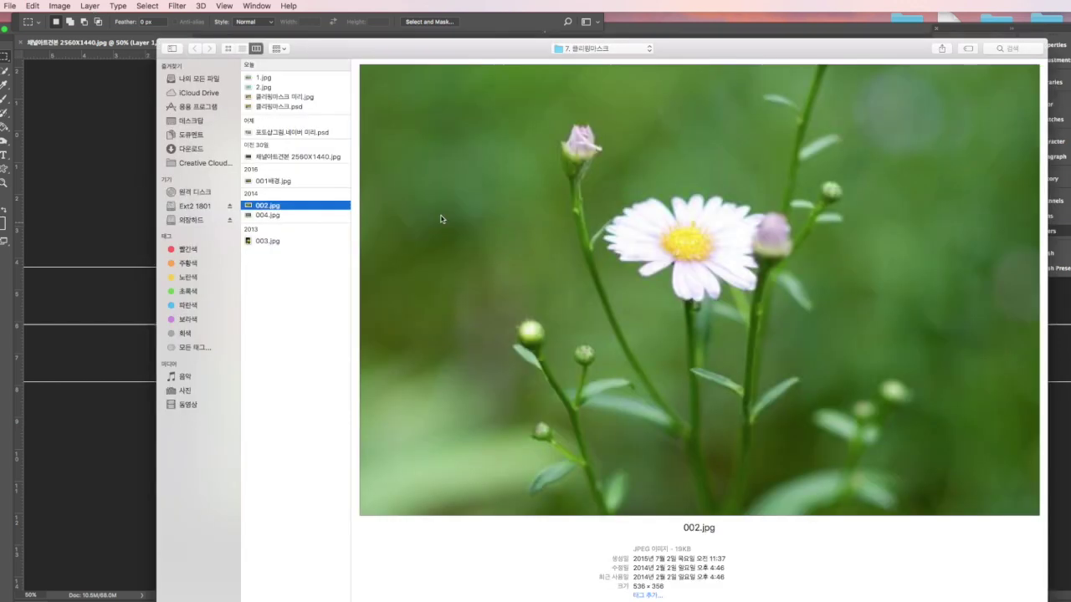
pyautogui.press('Return')
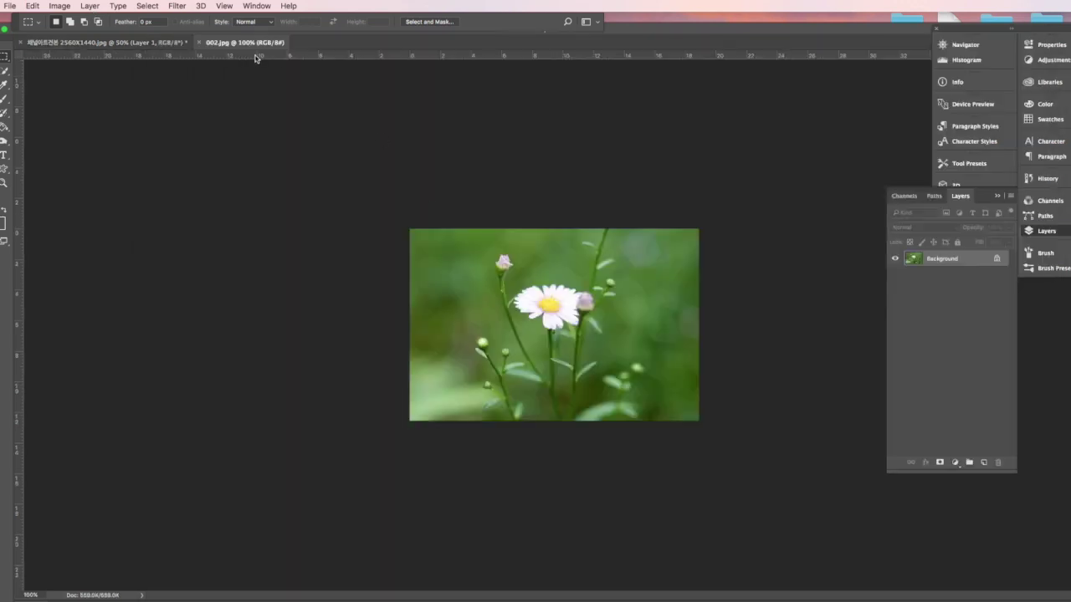
pyautogui.moveTo(5, 71); pyautogui.dragTo(55, 74)
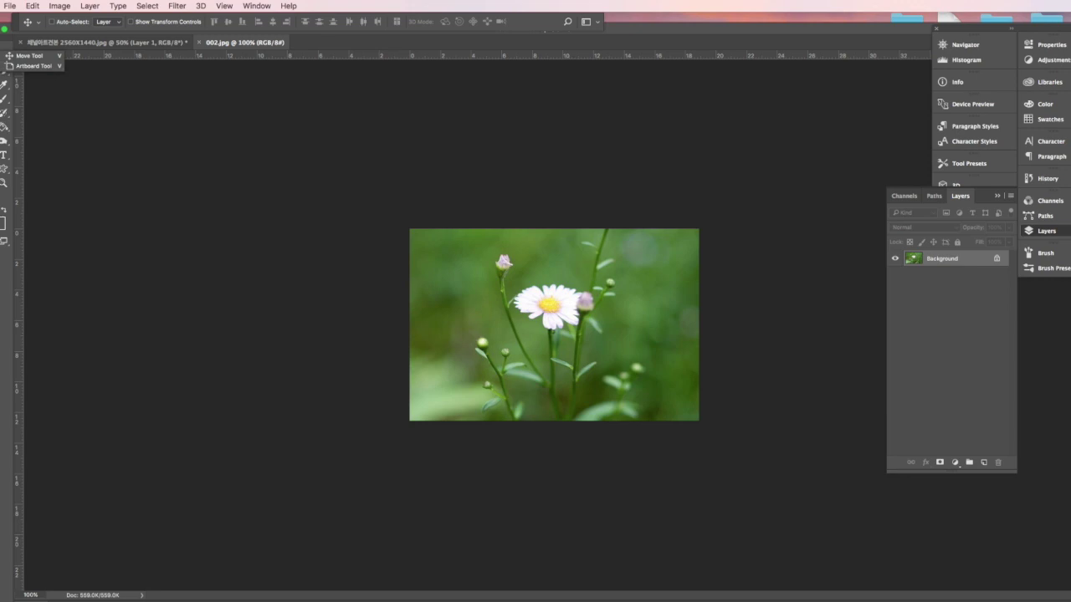
pyautogui.moveTo(260, 47); pyautogui.dragTo(506, 152)
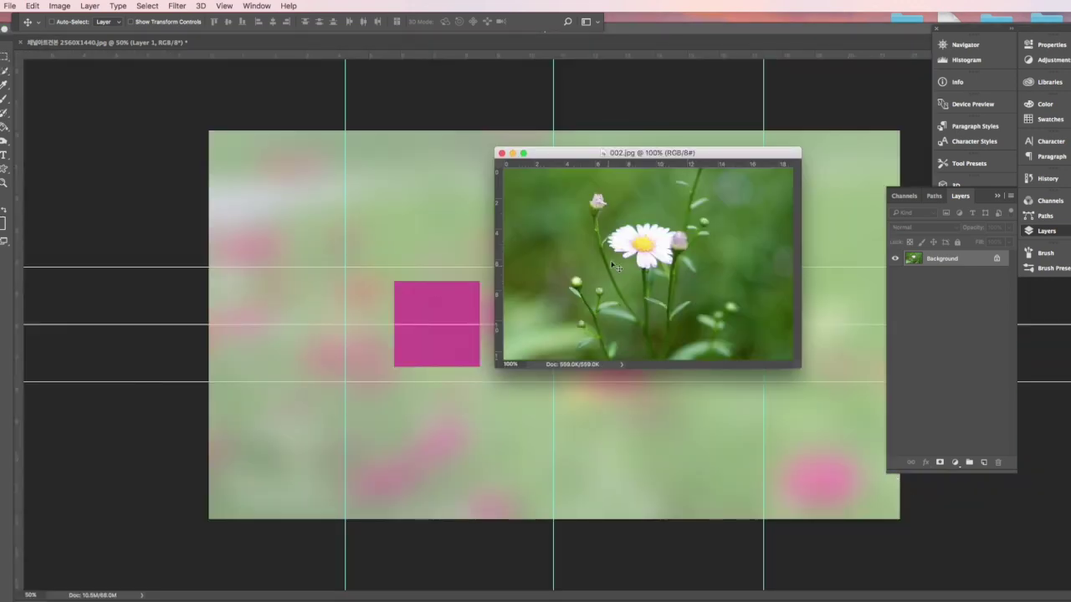
pyautogui.press('super+a')
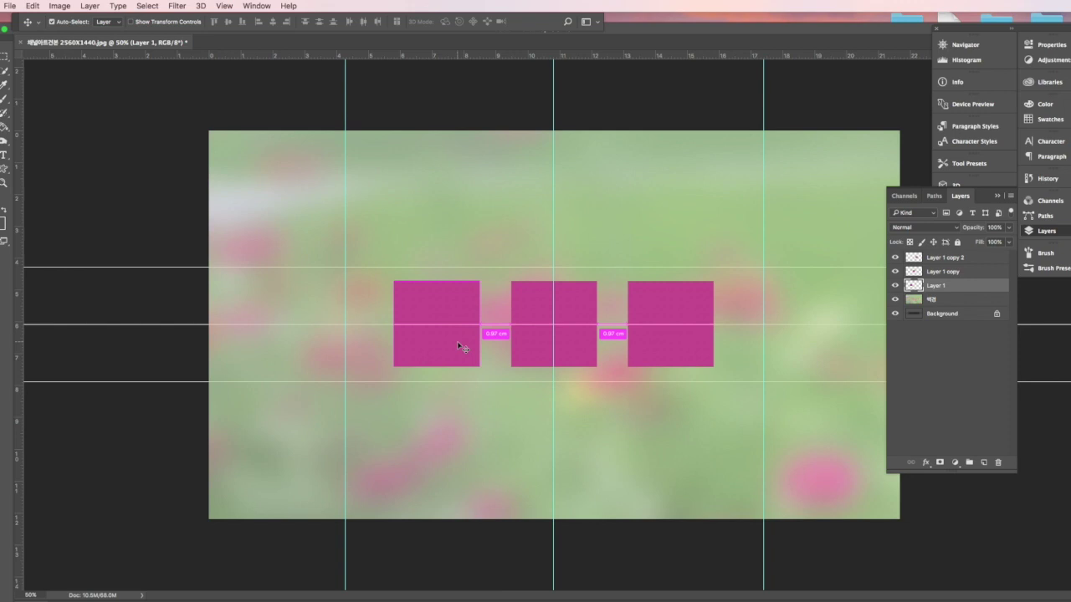
pyautogui.press('super+v')
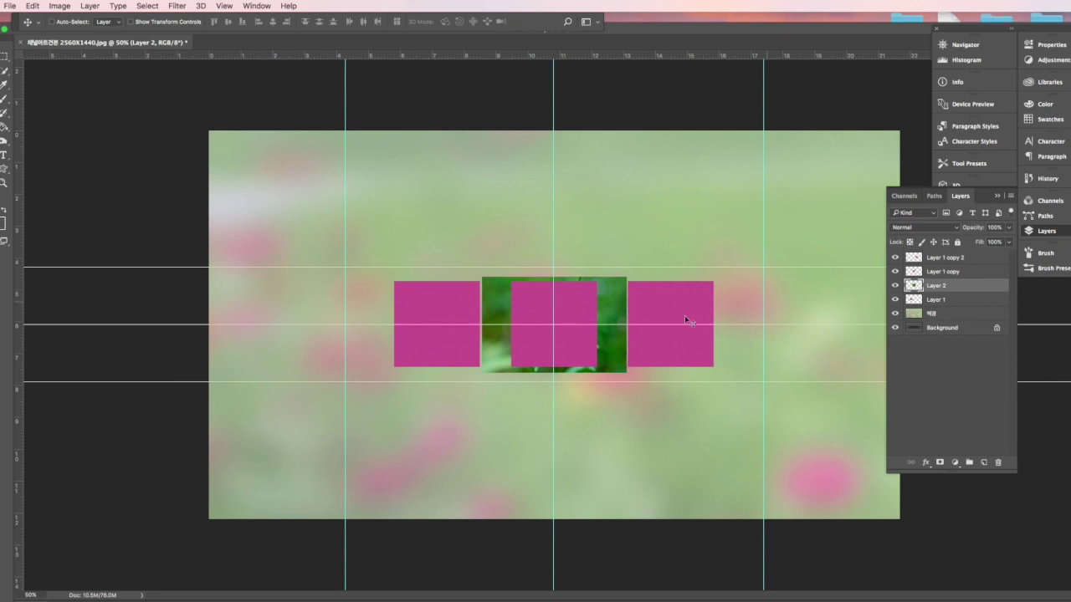
# Step: Move the daisy photo over the leftmost square and clip it to that square with a clipping mask
pyautogui.moveTo(606, 302); pyautogui.dragTo(493, 303)
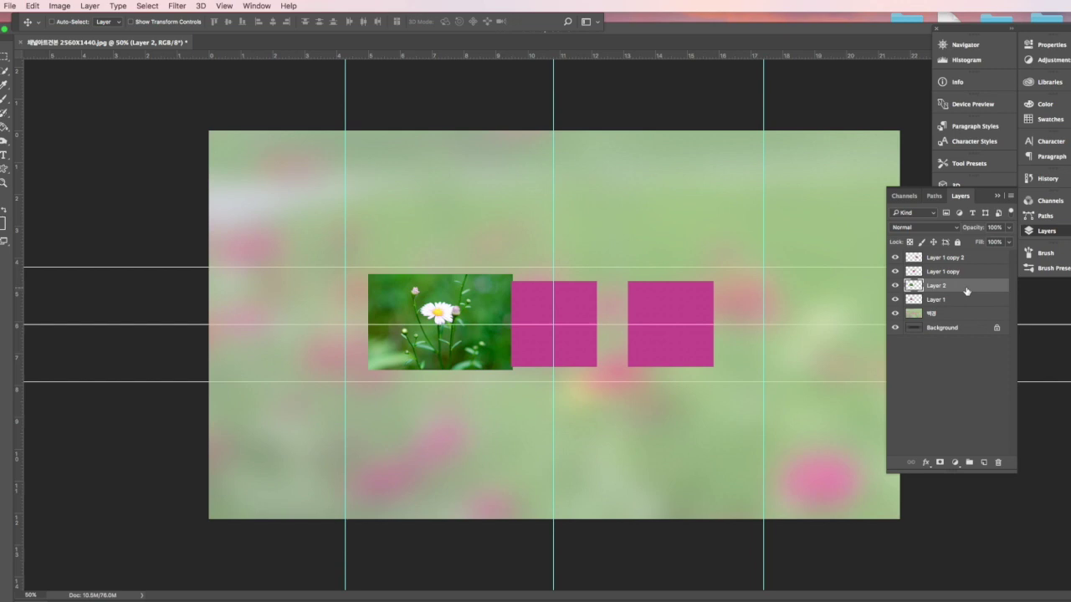
pyautogui.rightClick(966, 290)
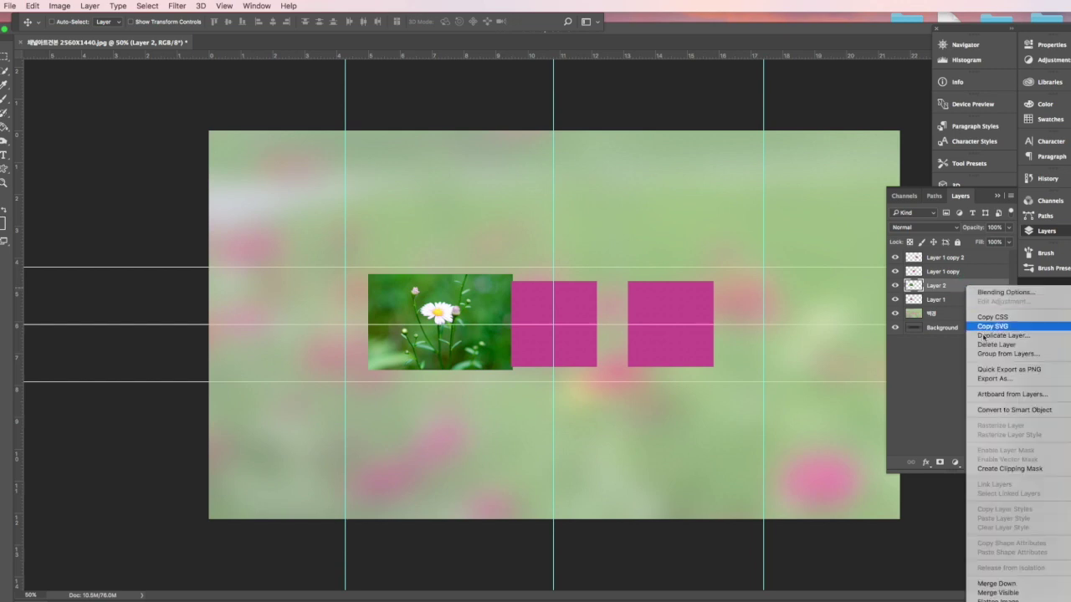
pyautogui.click(1027, 473)
pyautogui.moveTo(454, 354)
pyautogui.mouseDown()
pyautogui.moveTo(447, 338)
pyautogui.moveTo(451, 354)
pyautogui.mouseUp()
# Step: Bring the 003.jpg yellow flower photo in directly above Layer 1 copy, scaled to about 19.8% and placed over the middle square
pyautogui.click(959, 275)
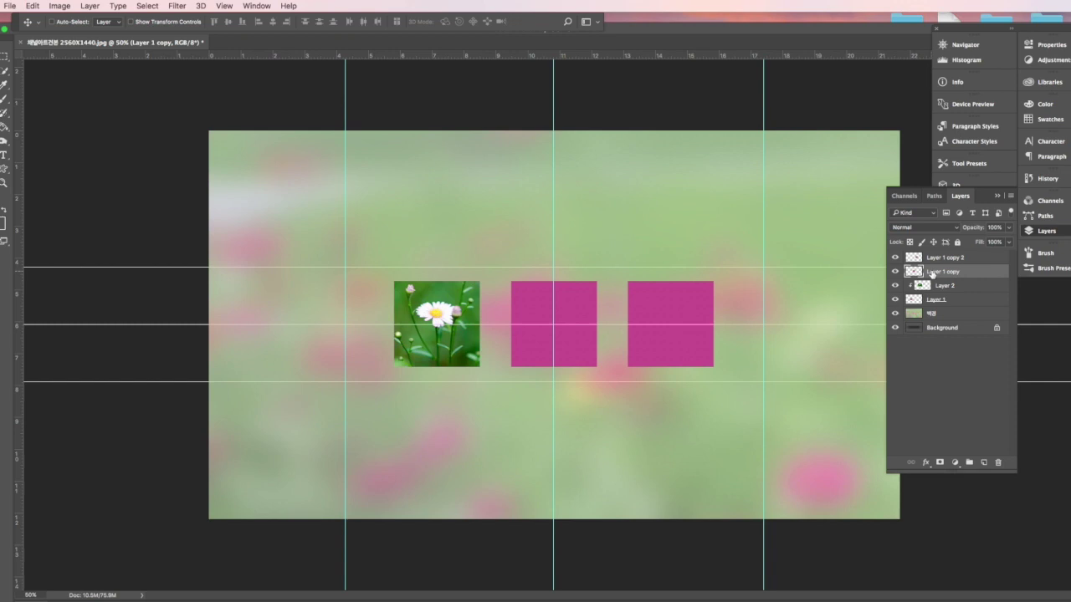
pyautogui.press('super+o')
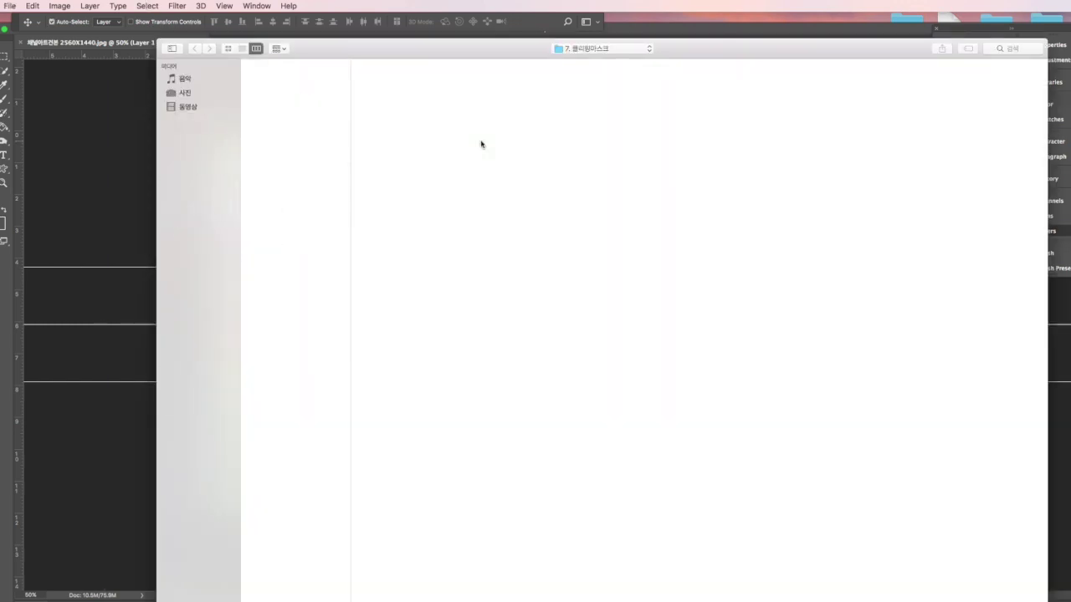
pyautogui.click(270, 243)
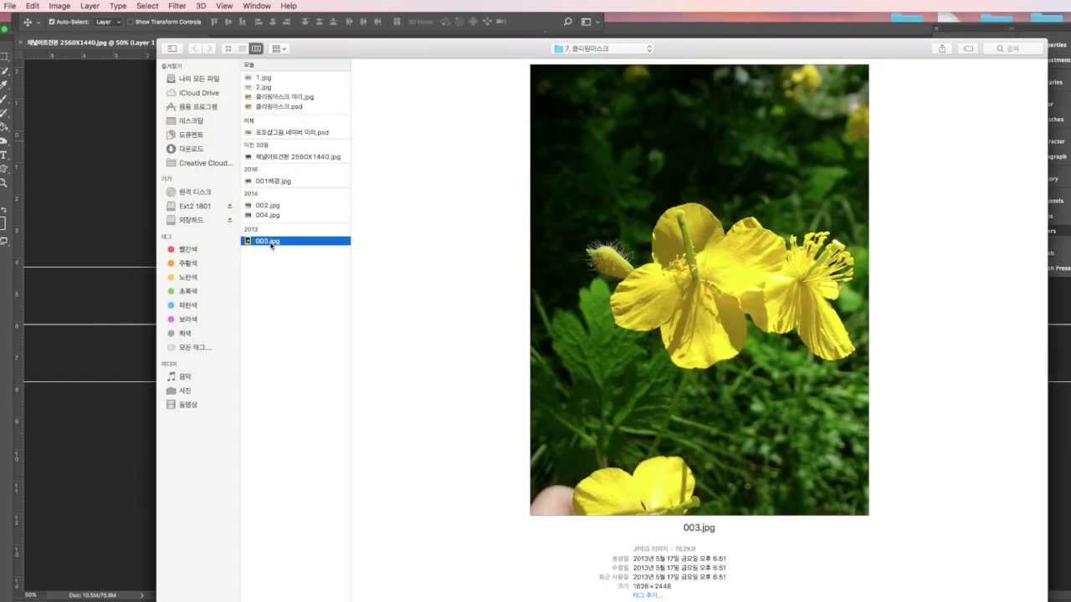
pyautogui.doubleClick(270, 243)
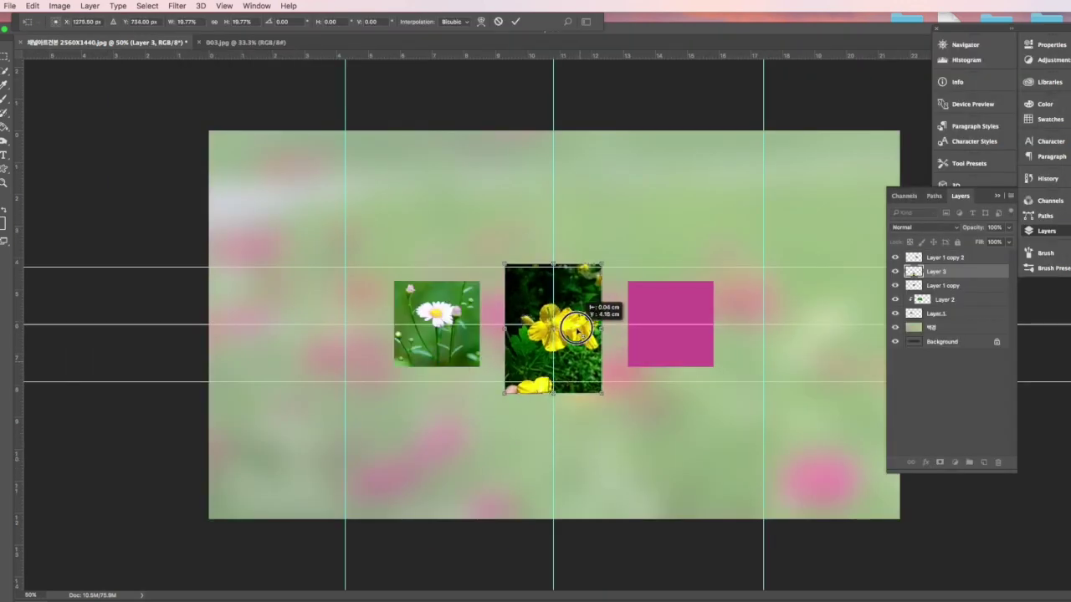
pyautogui.moveTo(577, 331); pyautogui.dragTo(576, 333)
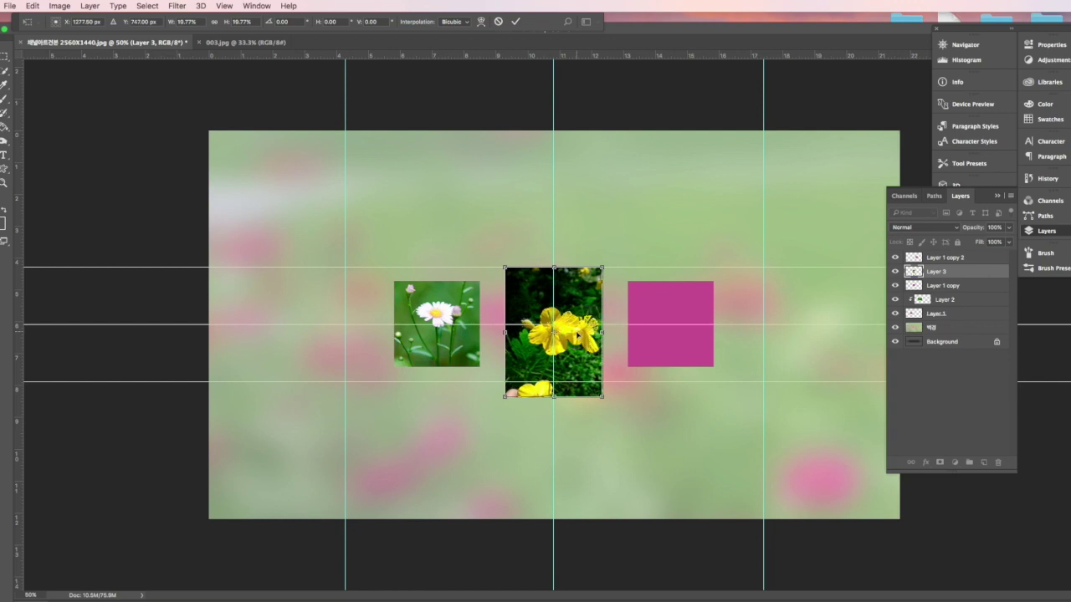
pyautogui.press('Return')
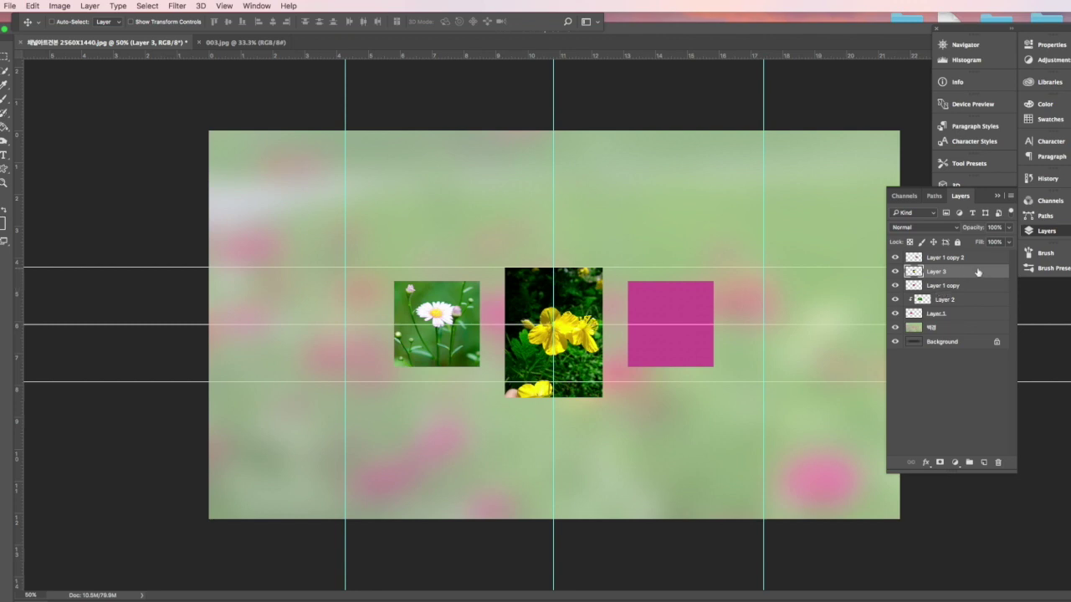
# Step: Clip the yellow flower photo to the middle square with a clipping mask and reposition the flowers within it
pyautogui.rightClick(977, 271)
pyautogui.click(1021, 451)
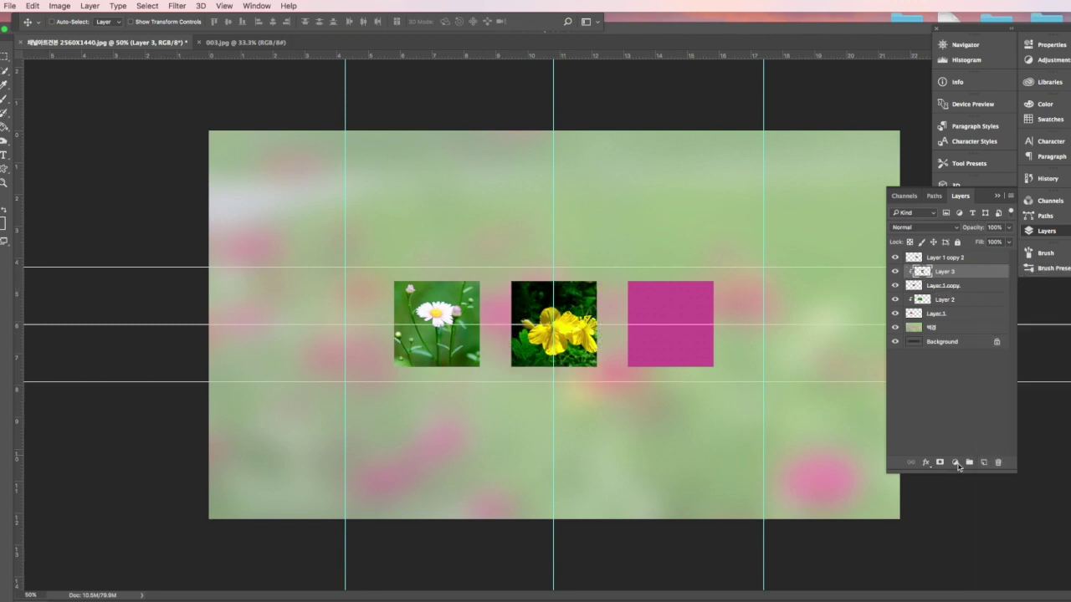
pyautogui.moveTo(569, 292); pyautogui.dragTo(574, 298)
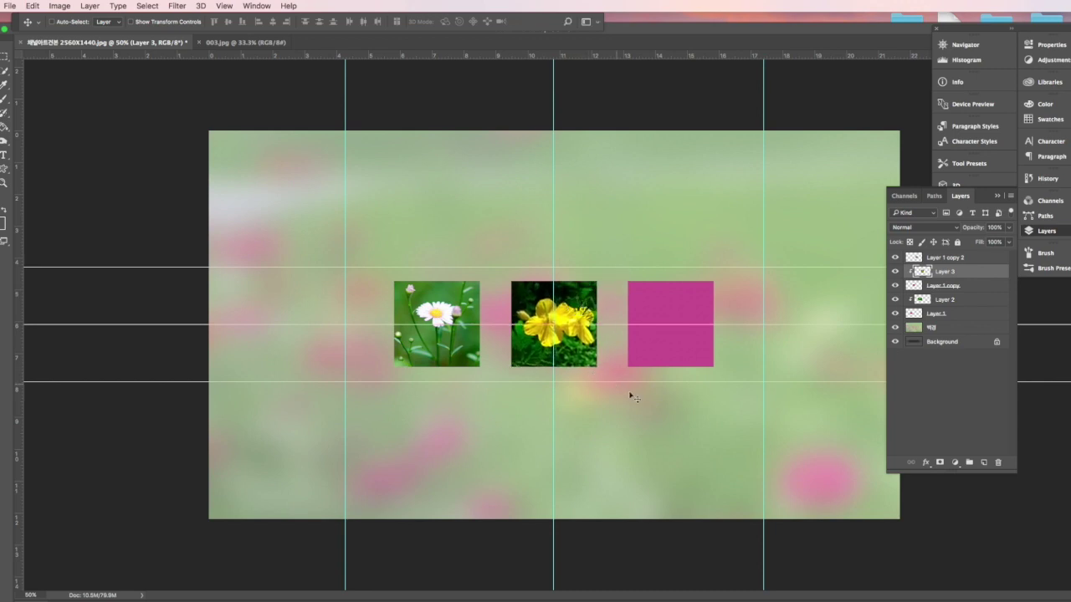
# Step: Open 004.jpg and copy the pink flower photo directly above Layer 1 copy 2, placing it over the rightmost square
pyautogui.click(959, 259)
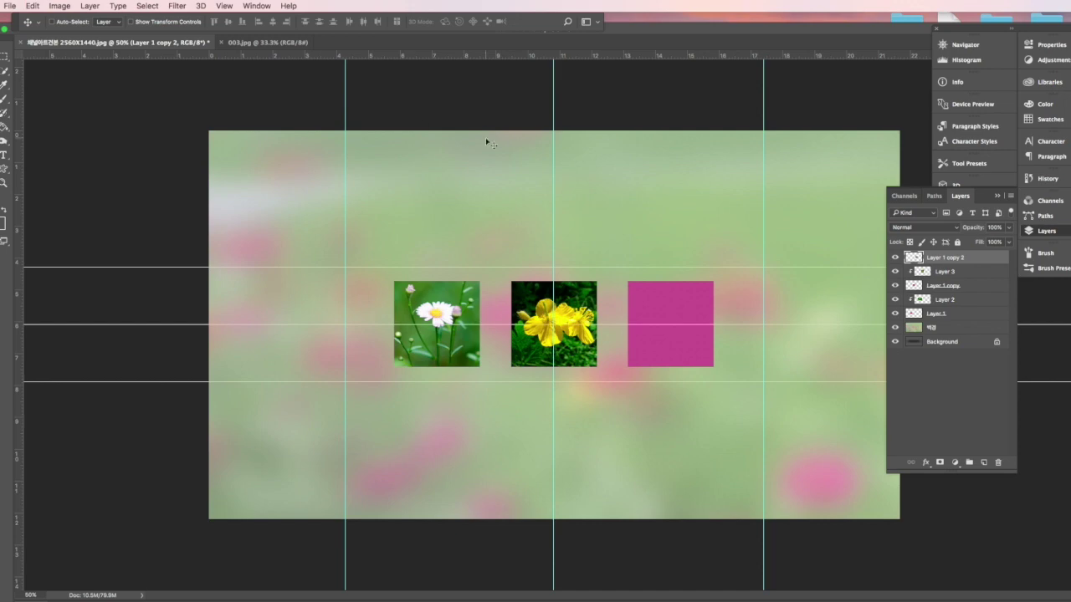
pyautogui.press('super+o')
pyautogui.doubleClick(272, 215)
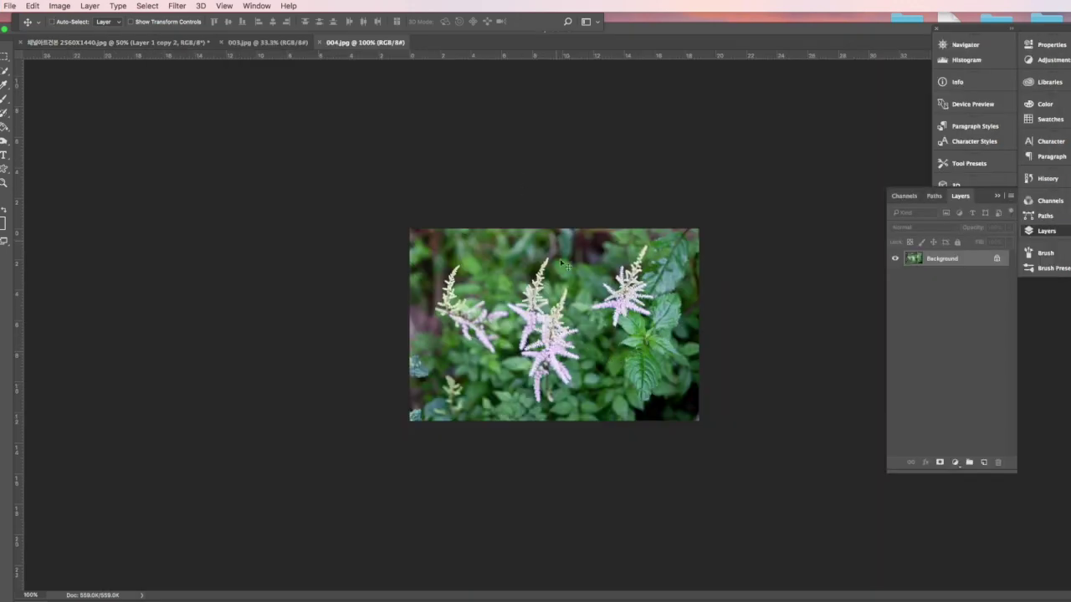
pyautogui.moveTo(366, 43); pyautogui.dragTo(642, 231)
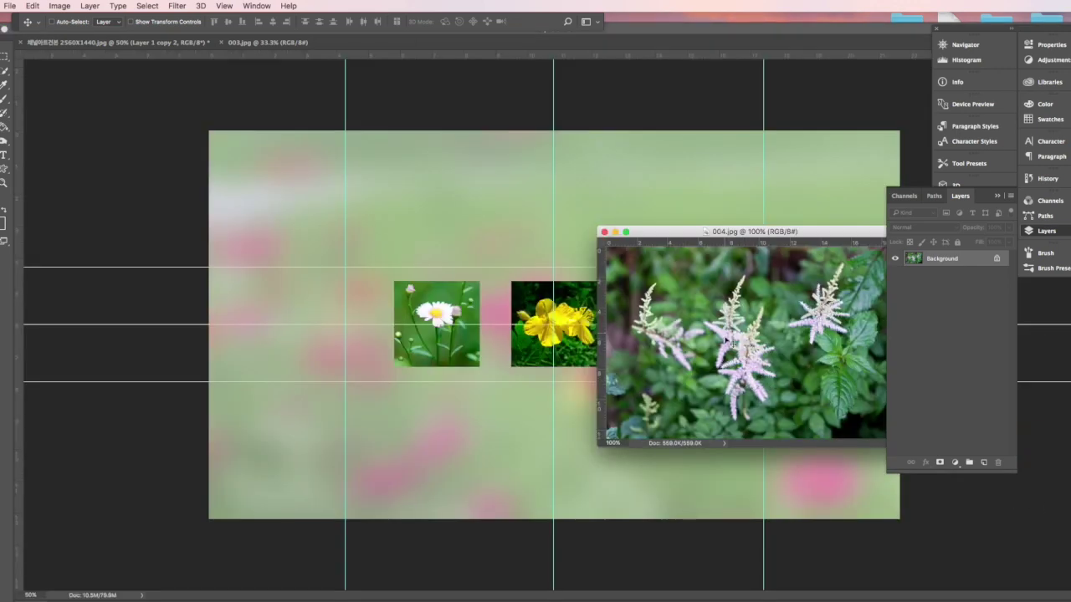
pyautogui.moveTo(695, 333); pyautogui.dragTo(570, 304)
pyautogui.moveTo(662, 322); pyautogui.dragTo(748, 337)
# Step: Clip the pink flower photo to the rightmost square with a clipping mask and centre its main blossom inside
pyautogui.rightClick(970, 257)
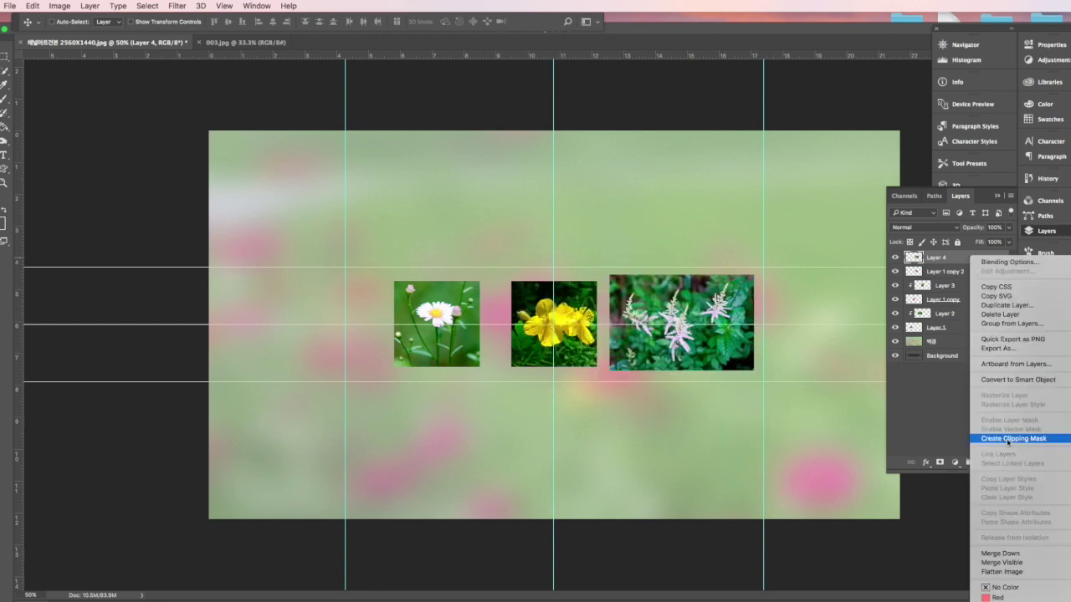
pyautogui.click(1008, 439)
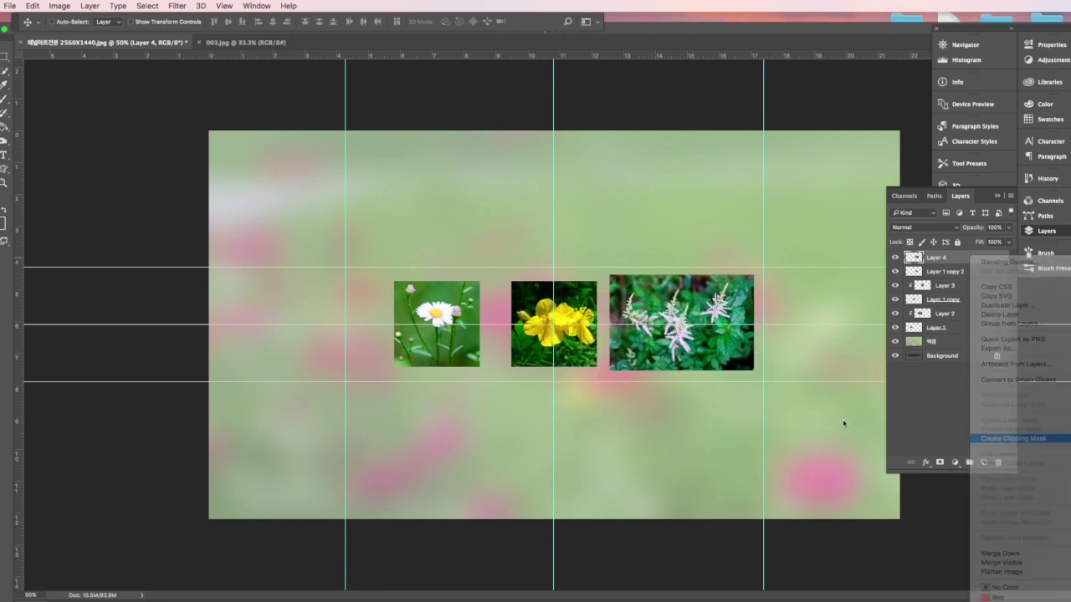
pyautogui.moveTo(644, 333); pyautogui.dragTo(672, 345)
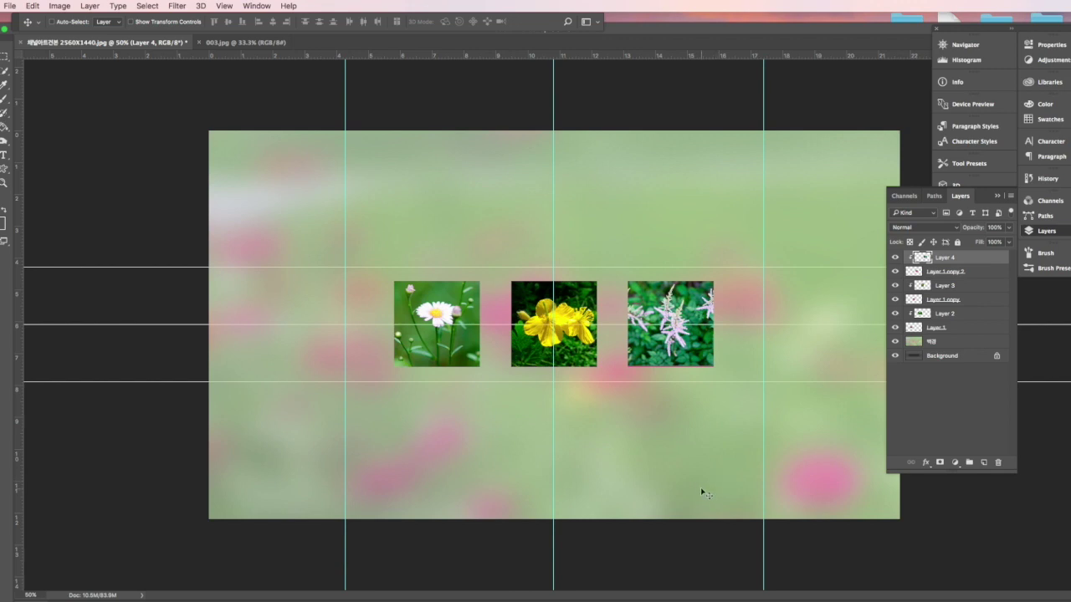
pyautogui.moveTo(683, 347); pyautogui.dragTo(687, 345)
# Step: Open 004.jpg again and copy the pink flower photo into the channel art, directly above the 배경 layer
pyautogui.click(941, 343)
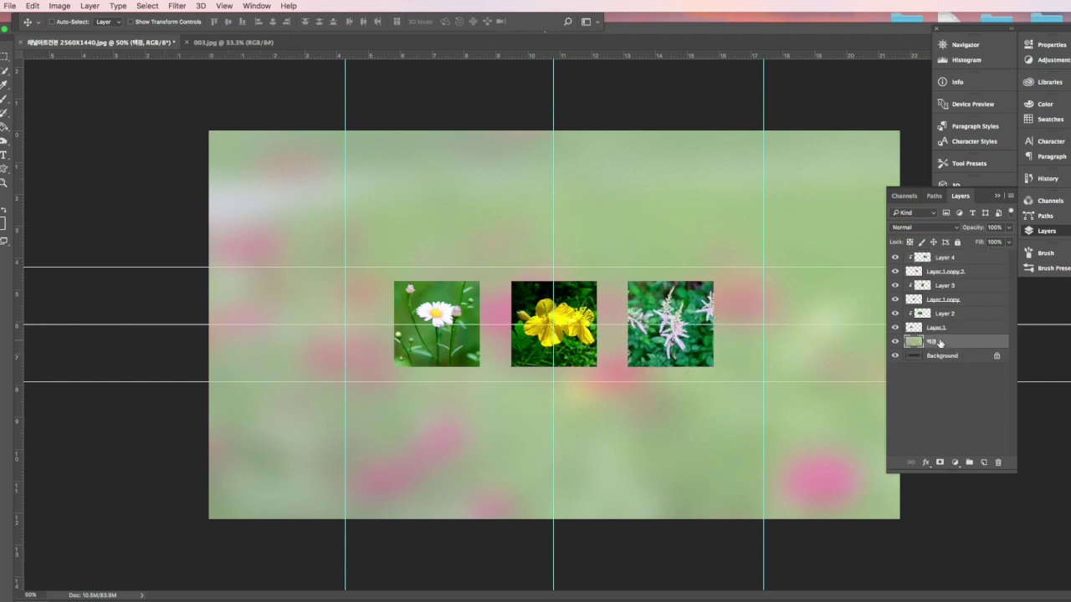
pyautogui.press('super+o')
pyautogui.click(273, 215)
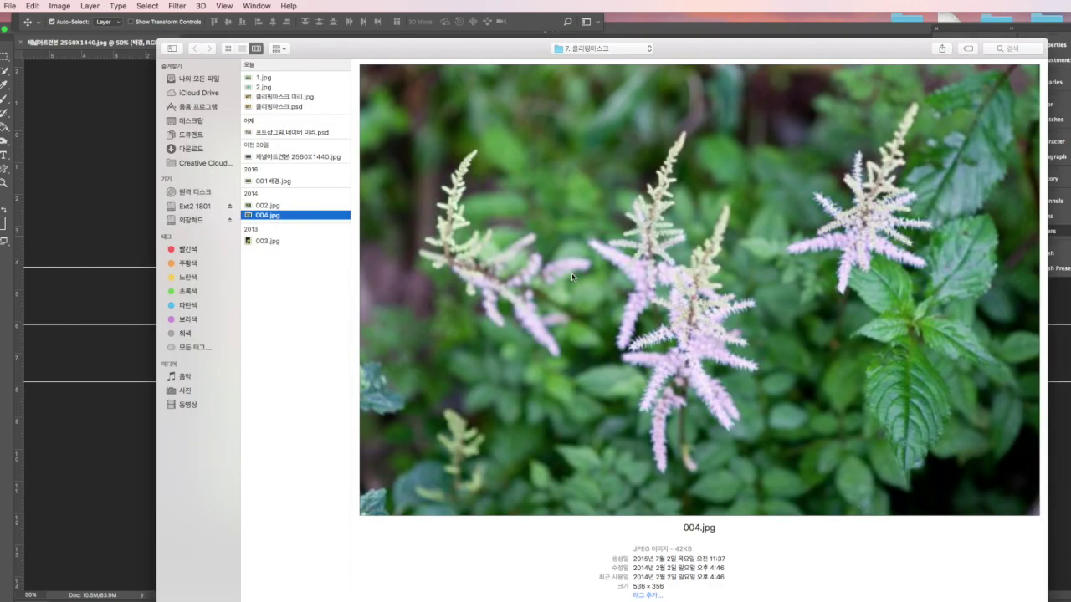
pyautogui.press('Return')
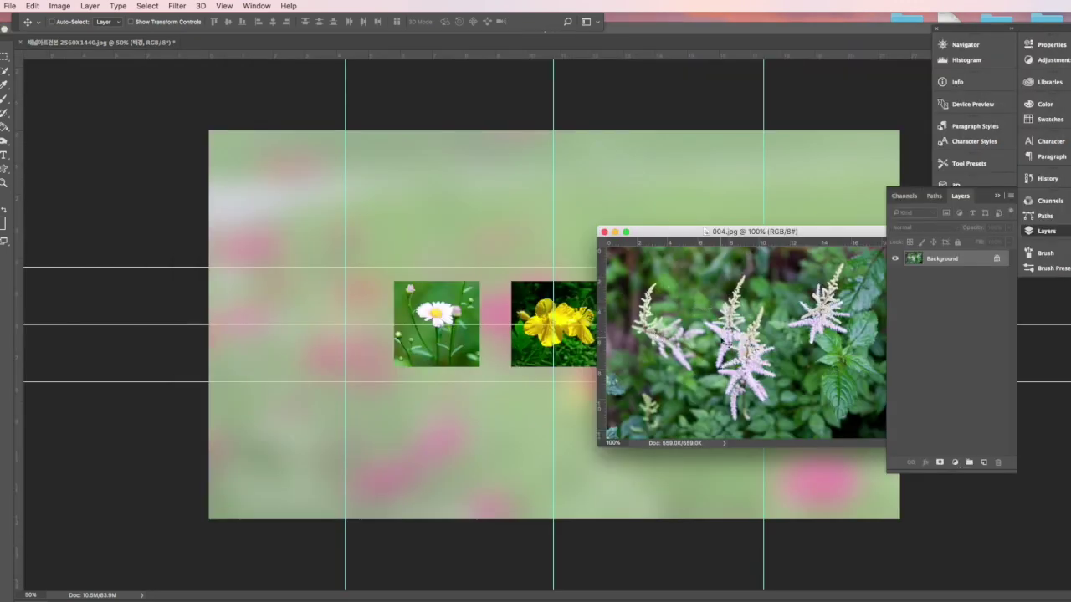
pyautogui.moveTo(718, 337); pyautogui.dragTo(466, 452)
# Step: Enlarge the copied pink flower photo until it covers the whole canvas and fine-tune its position
pyautogui.hotkey('ctrl', 't')
pyautogui.moveTo(500, 382); pyautogui.dragTo(903, 112)
pyautogui.moveTo(364, 479); pyautogui.dragTo(210, 521)
pyautogui.press('Return')
pyautogui.moveTo(808, 430); pyautogui.dragTo(824, 428)
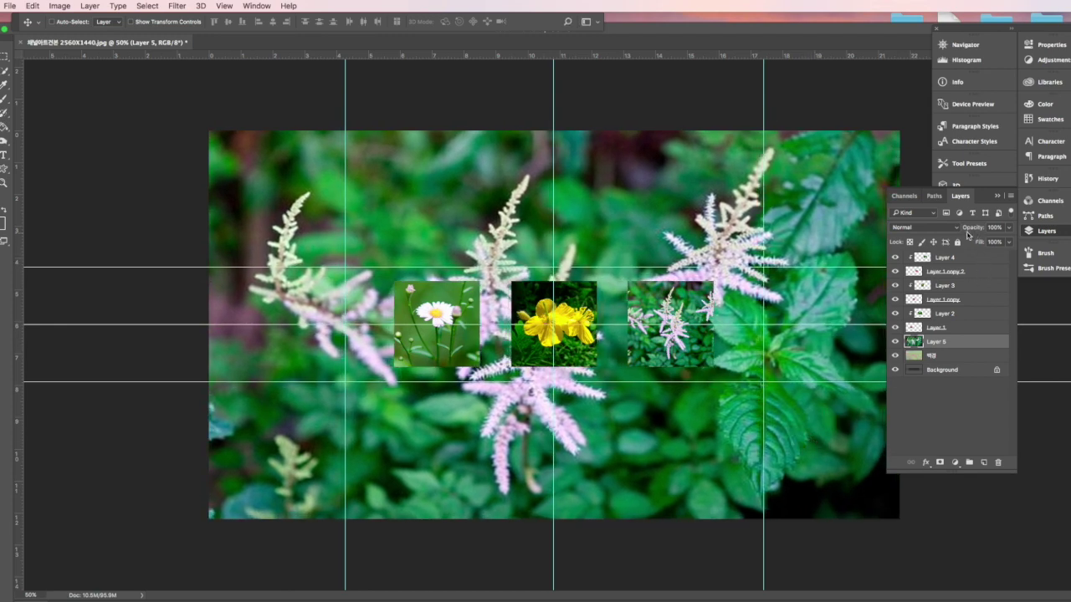
# Step: Lower the opacity of the full-canvas flower photo on Layer 5 to 34%
pyautogui.click(1008, 227)
pyautogui.moveTo(1008, 242); pyautogui.dragTo(974, 242)
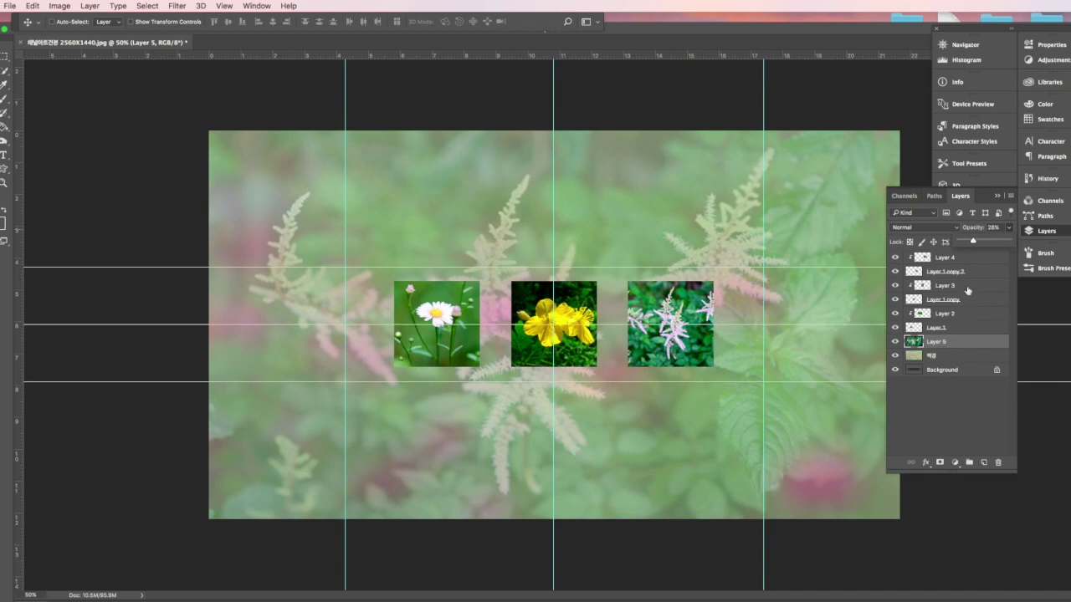
pyautogui.moveTo(972, 242)
pyautogui.mouseDown()
pyautogui.moveTo(959, 243)
pyautogui.moveTo(974, 242)
pyautogui.mouseUp()
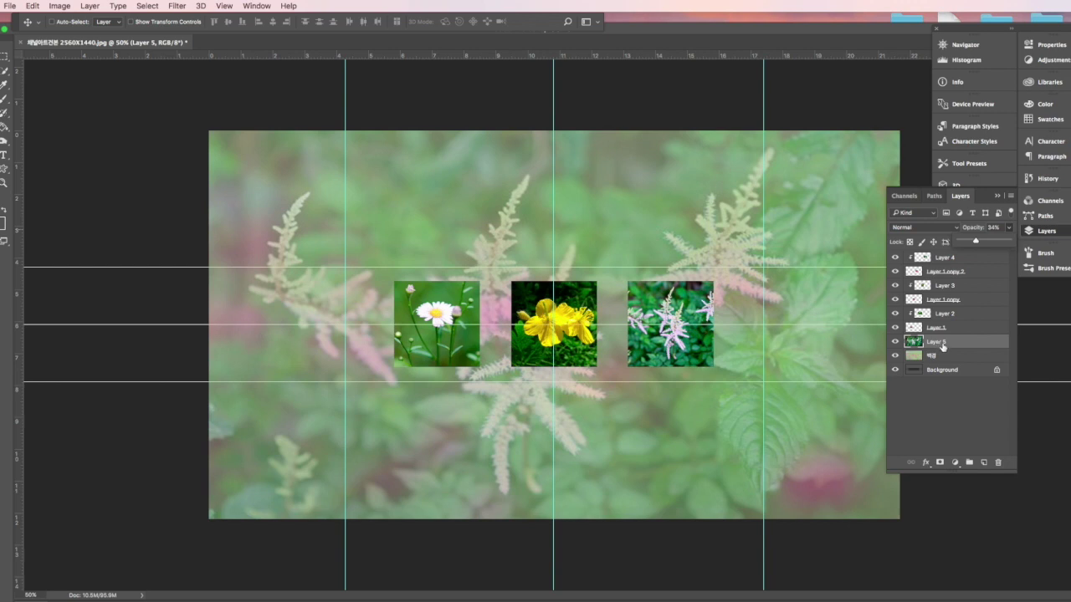
pyautogui.click(739, 374)
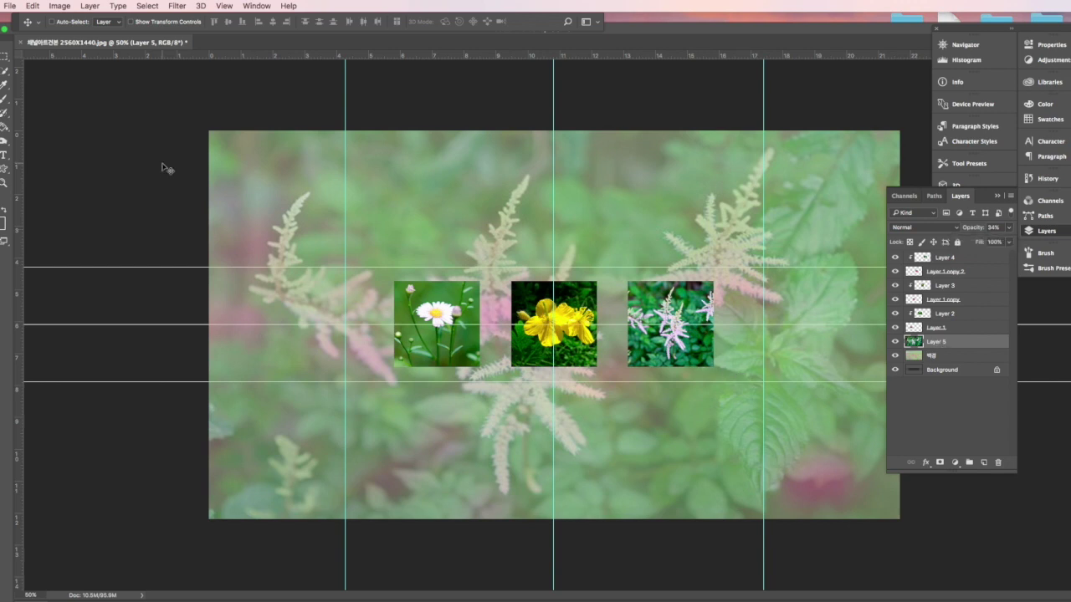
# Step: Add the white title text 들꽃가농장 in Nanum Pen Script at 42.82 pt and bring its layer above all others
pyautogui.click(4, 159)
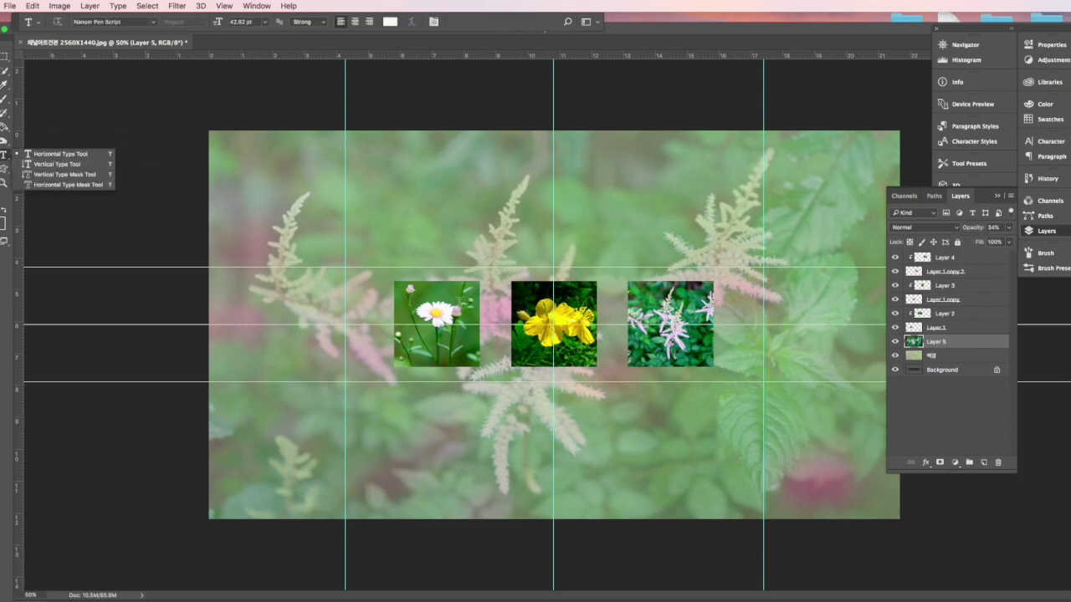
pyautogui.click(341, 177)
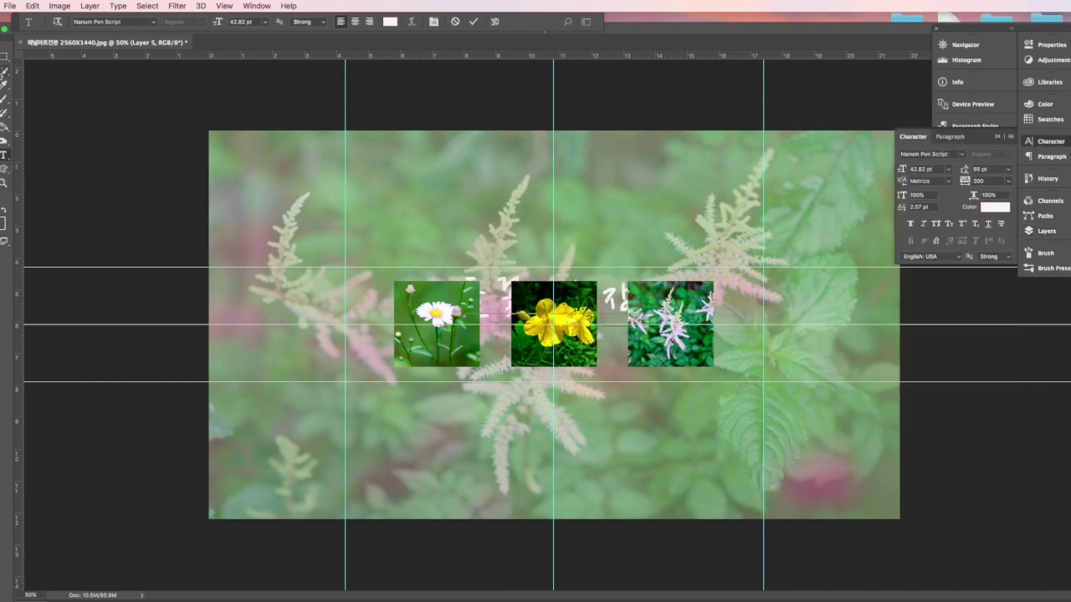
pyautogui.click(4, 56)
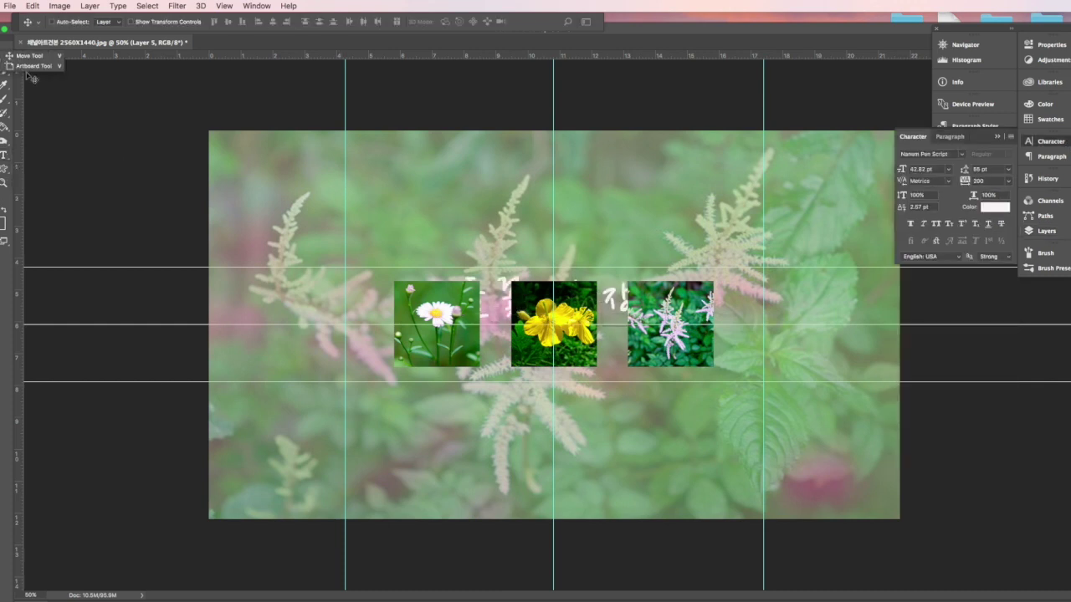
pyautogui.click(1047, 230)
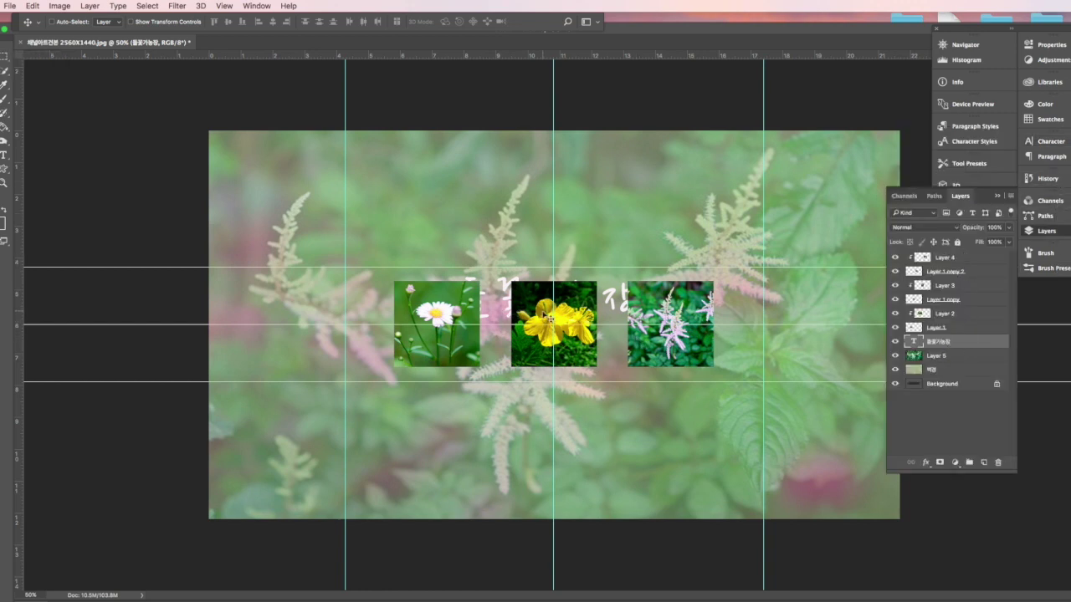
pyautogui.moveTo(984, 343); pyautogui.dragTo(988, 257)
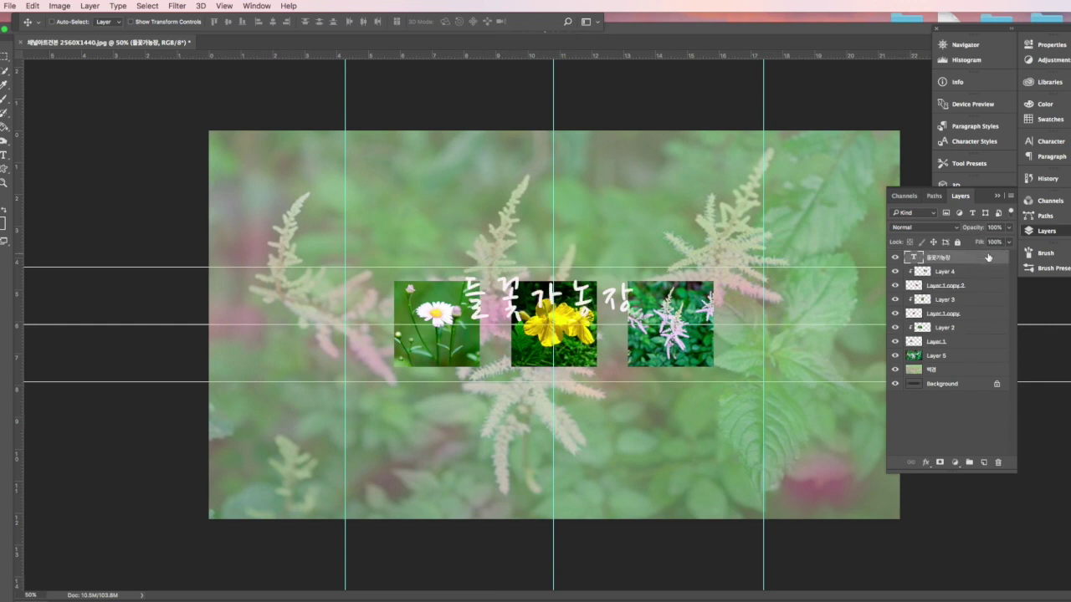
# Step: Correct the title text so that it reads 들꽃농장
pyautogui.moveTo(619, 310)
pyautogui.mouseDown()
pyautogui.moveTo(631, 312)
pyautogui.moveTo(599, 314)
pyautogui.mouseUp()
pyautogui.hotkey('ctrl', 'z')
pyautogui.click(6, 56)
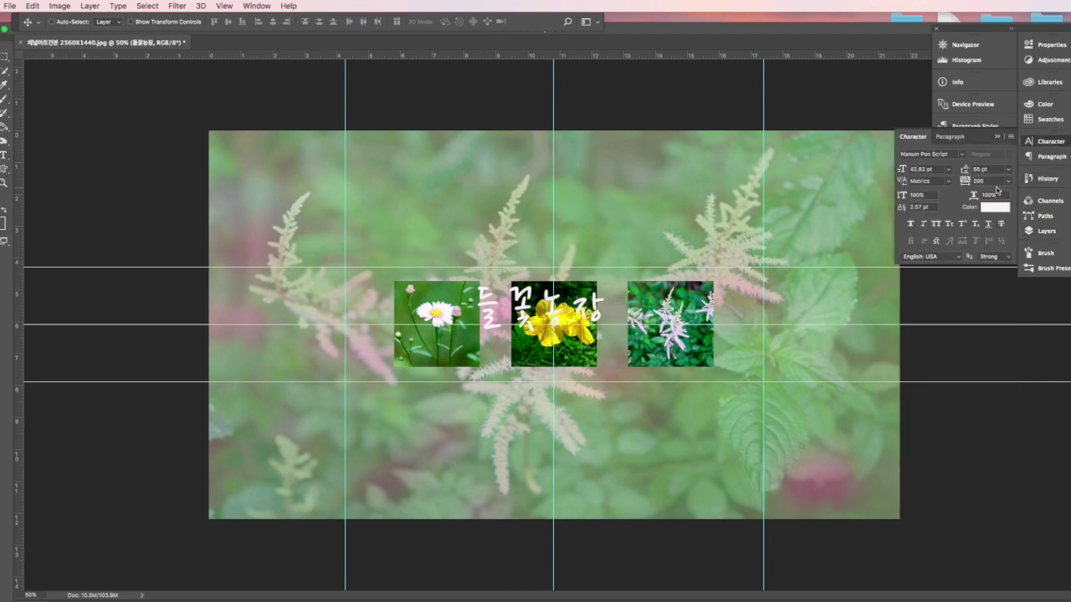
# Step: Set the title's tracking to 500 and position the spread-out letters across the row of squares
pyautogui.click(991, 181)
pyautogui.write('500')
pyautogui.press('Return')
pyautogui.moveTo(520, 301); pyautogui.dragTo(525, 305)
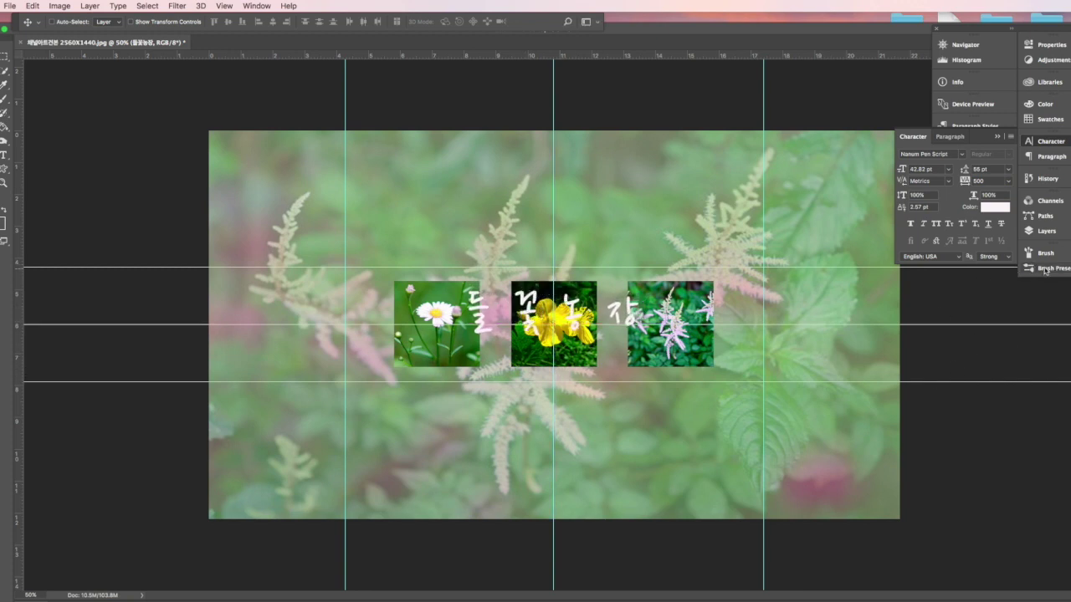
# Step: Give the title layer a 21 px dark green outside stroke at 100% opacity
pyautogui.click(1046, 231)
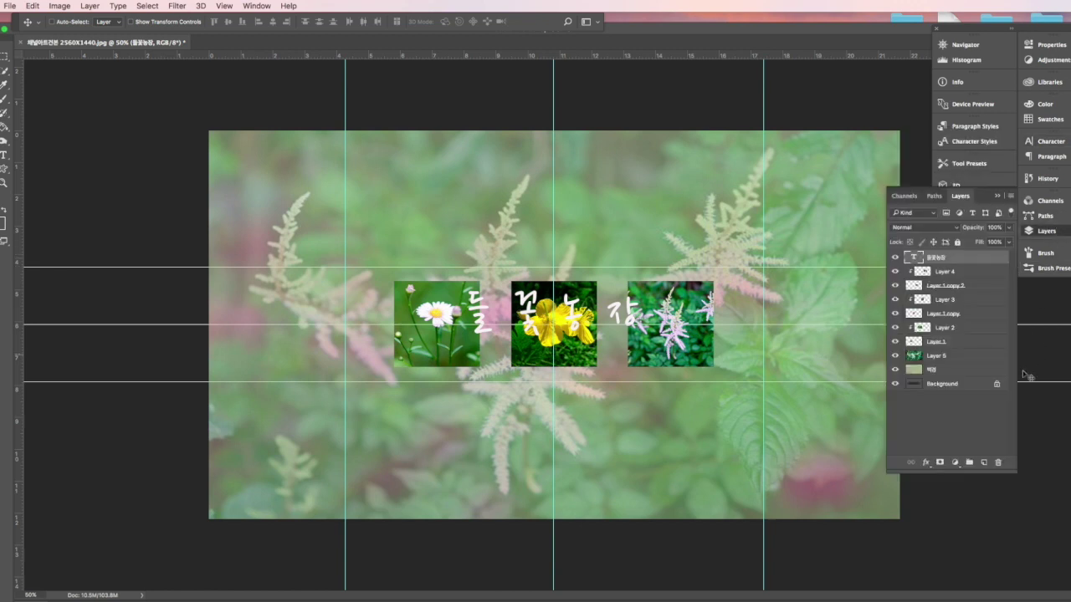
pyautogui.click(925, 463)
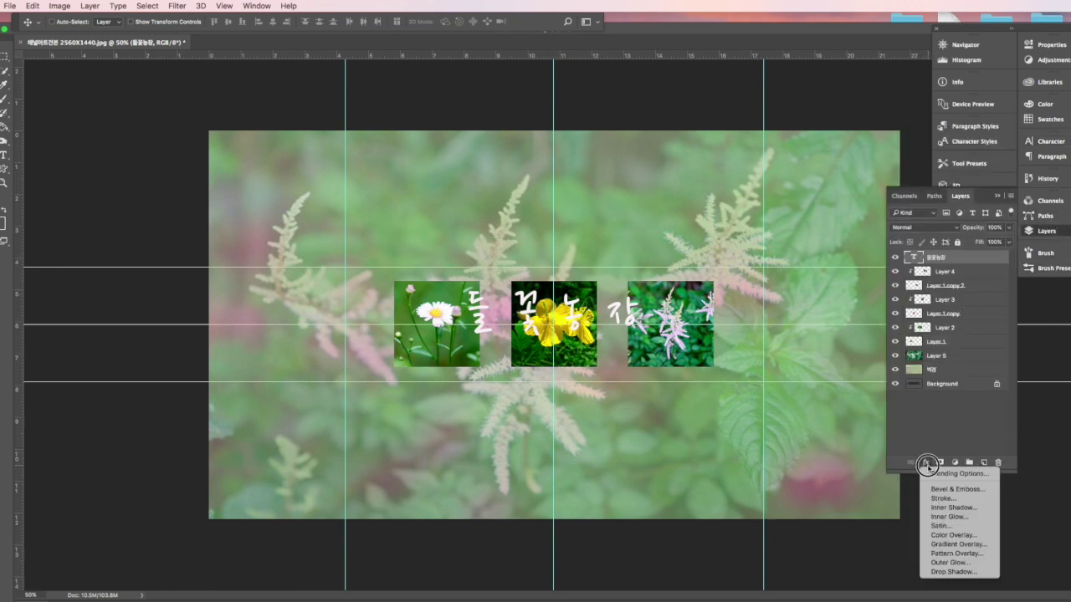
pyautogui.click(954, 499)
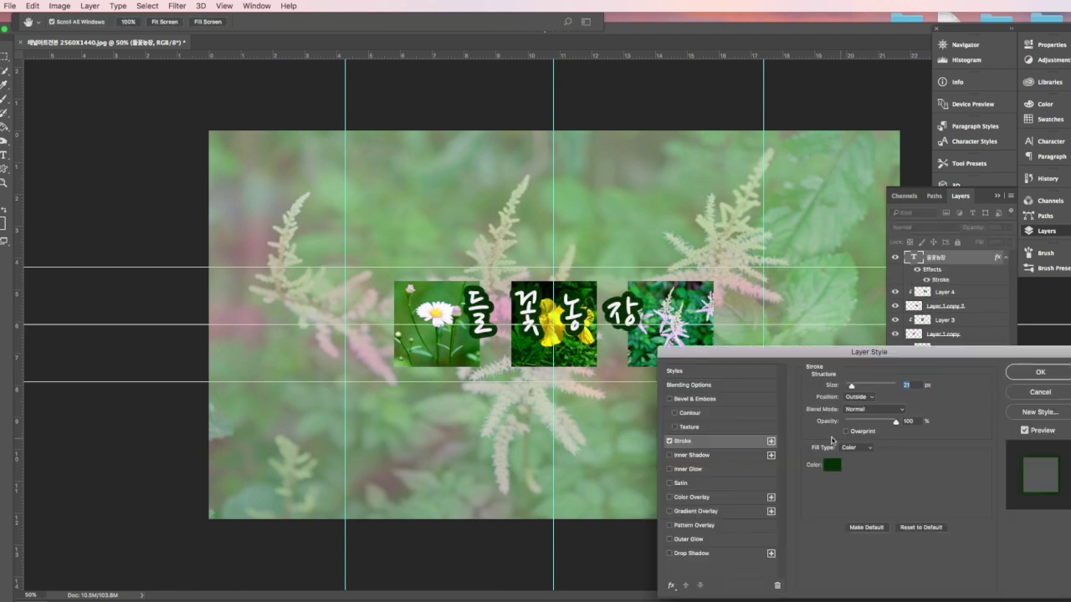
pyautogui.press('Return')
# Step: Select the three square layers Layer 1, Layer 1 copy and Layer 1 copy 2 and set their opacity to 67%
pyautogui.click(949, 306)
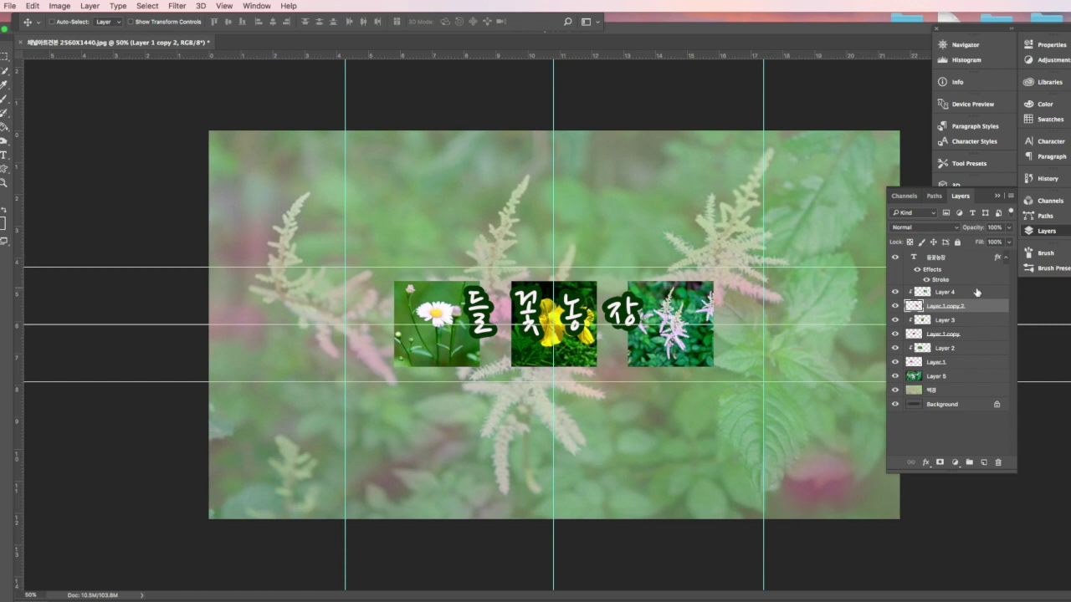
pyautogui.keyDown('super'); pyautogui.click(970, 334); pyautogui.keyUp('super')
pyautogui.keyDown('super'); pyautogui.click(963, 362); pyautogui.keyUp('super')
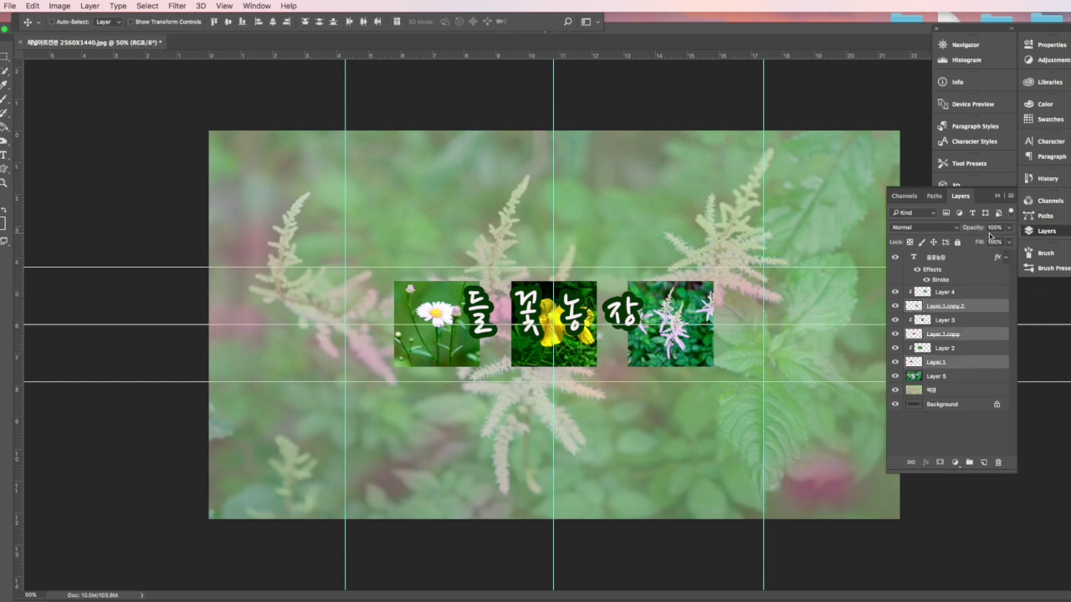
pyautogui.click(1009, 227)
pyautogui.moveTo(1008, 242); pyautogui.dragTo(992, 243)
pyautogui.click(672, 521)
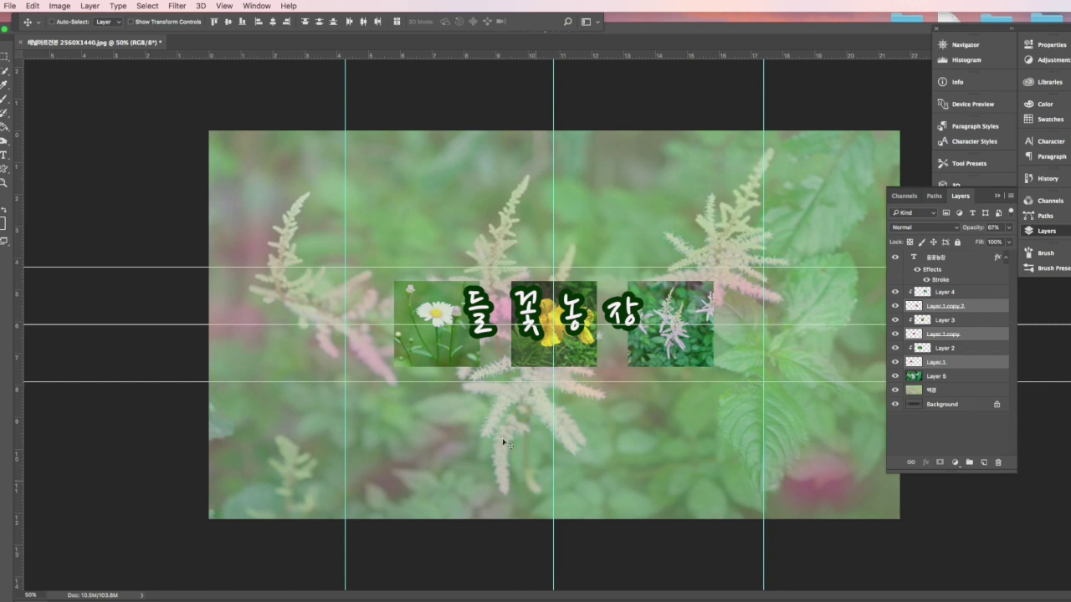